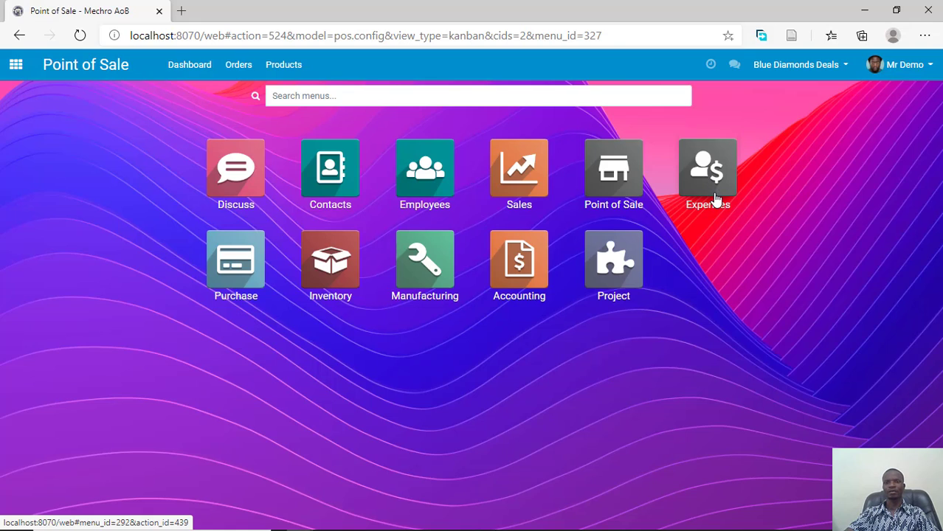
Step: Open the Expenses module and remove the To Report and My Expenses filters from the expense list
left_click(714, 199)
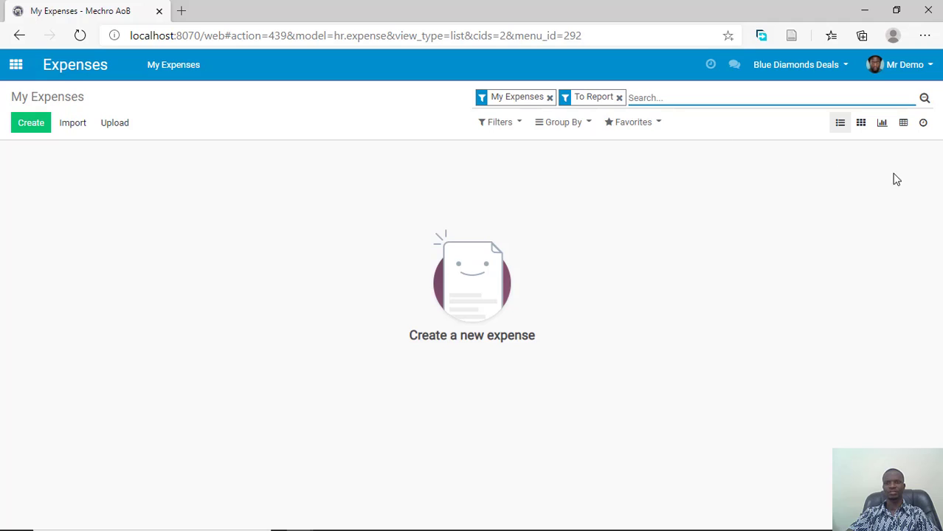
key("BackSpace")
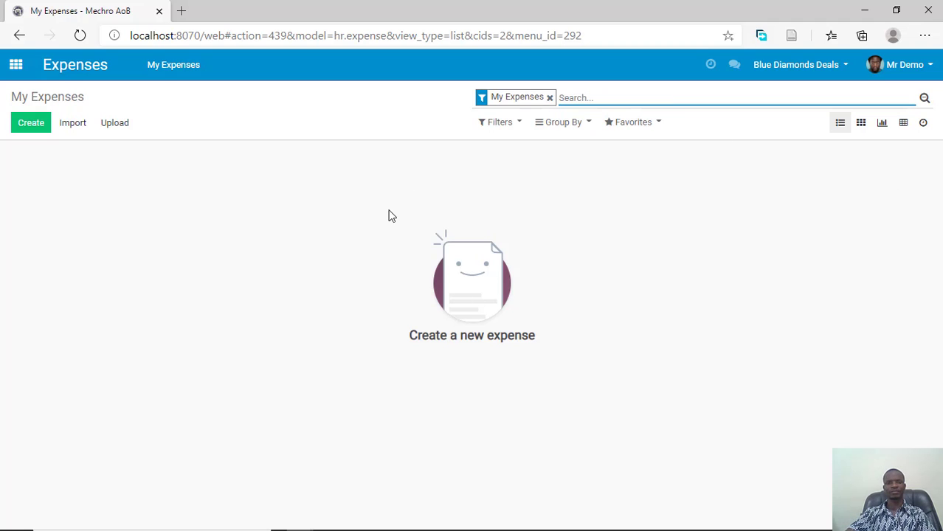
left_click(550, 98)
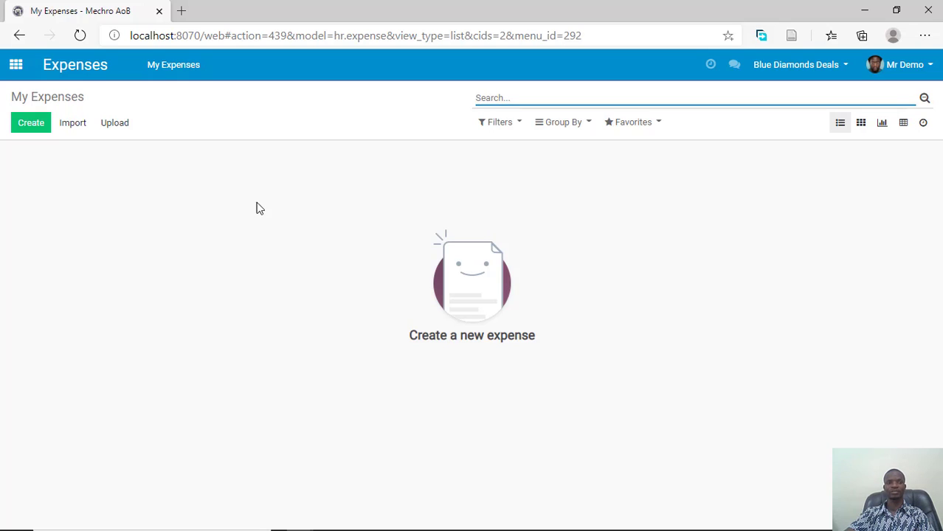
Step: Create a new expense with the description "Transport to town"
left_click(31, 123)
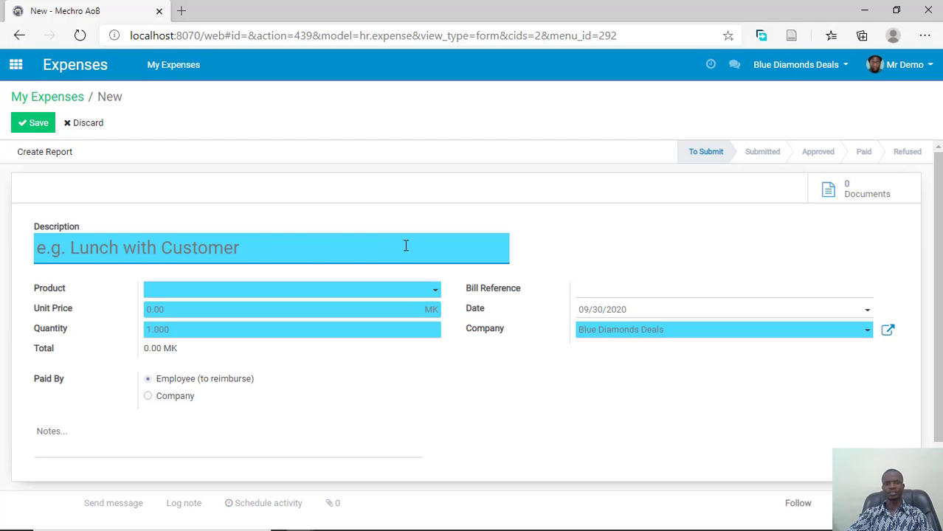
type("Trans")
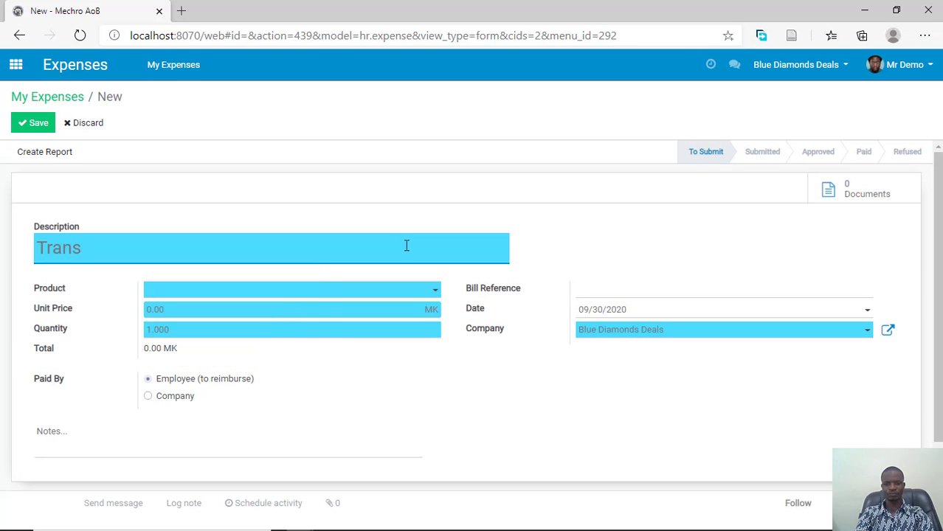
type("port ")
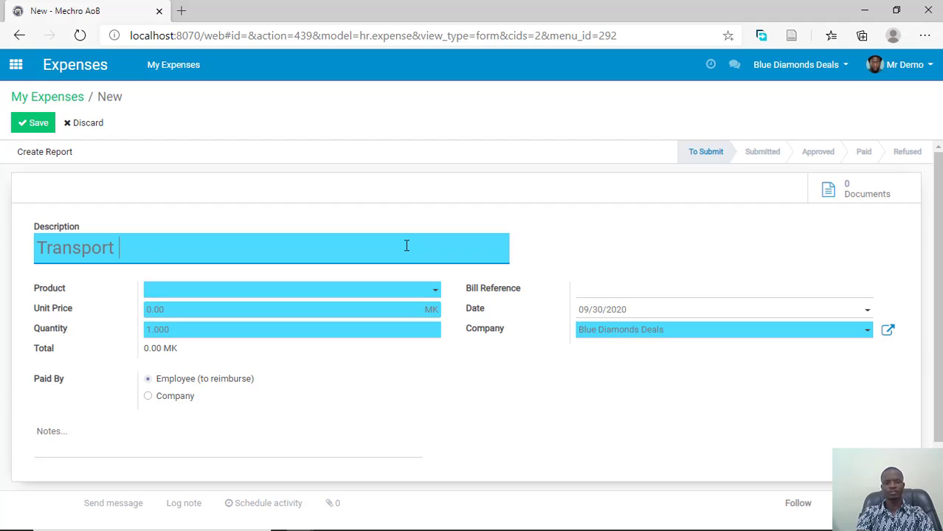
type("to to")
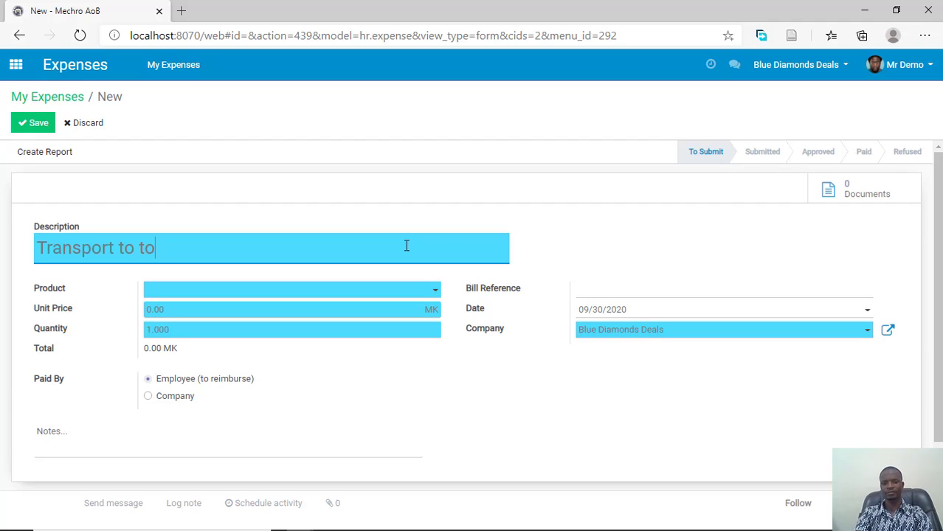
type("wn")
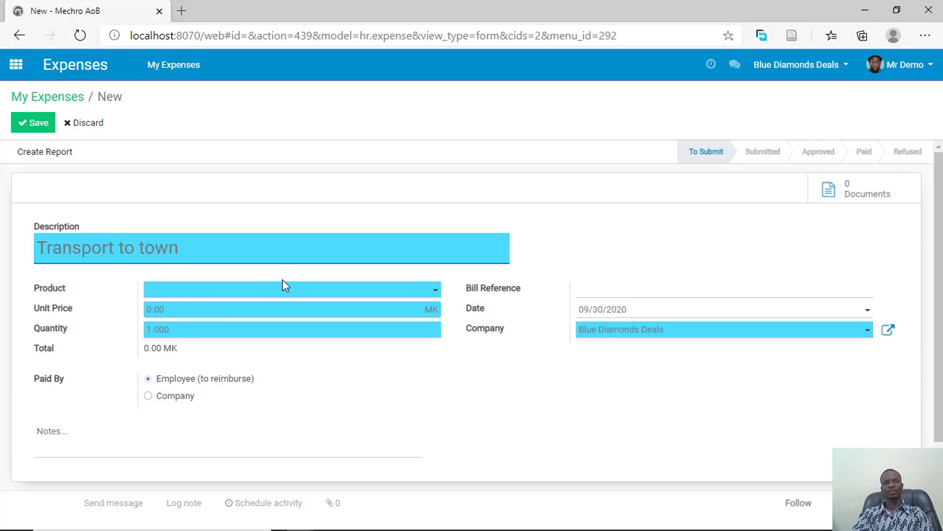
Step: Set the expense's product to [EXP_CT] Car Travel Expenses and its unit price to 5000 MK
left_click(286, 291)
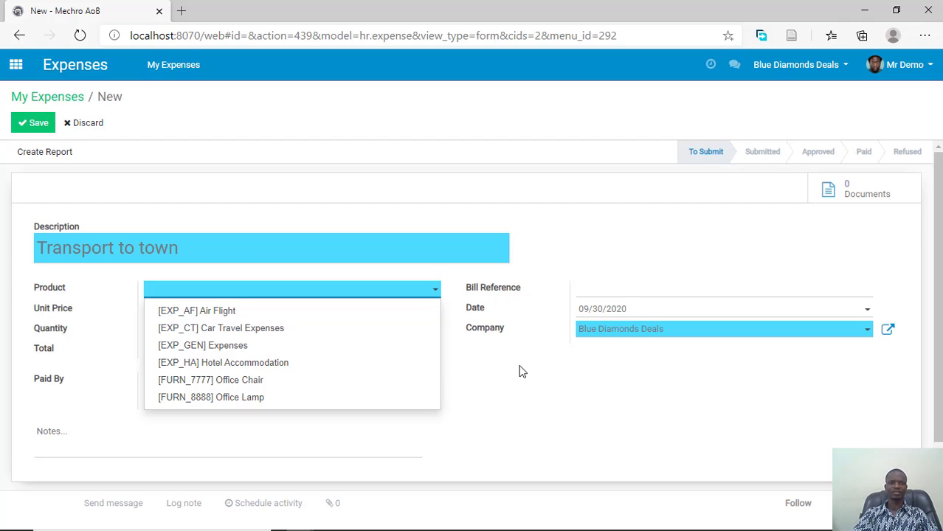
left_click(280, 329)
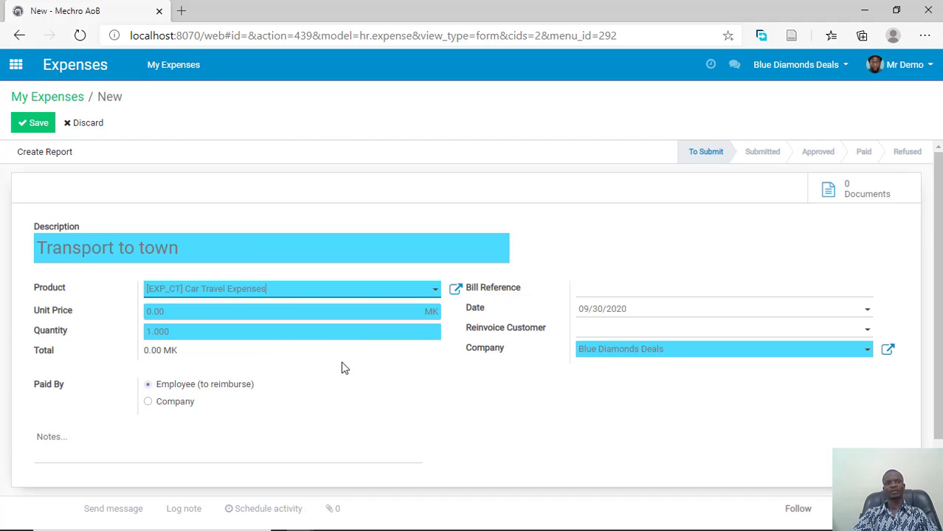
key("Tab")
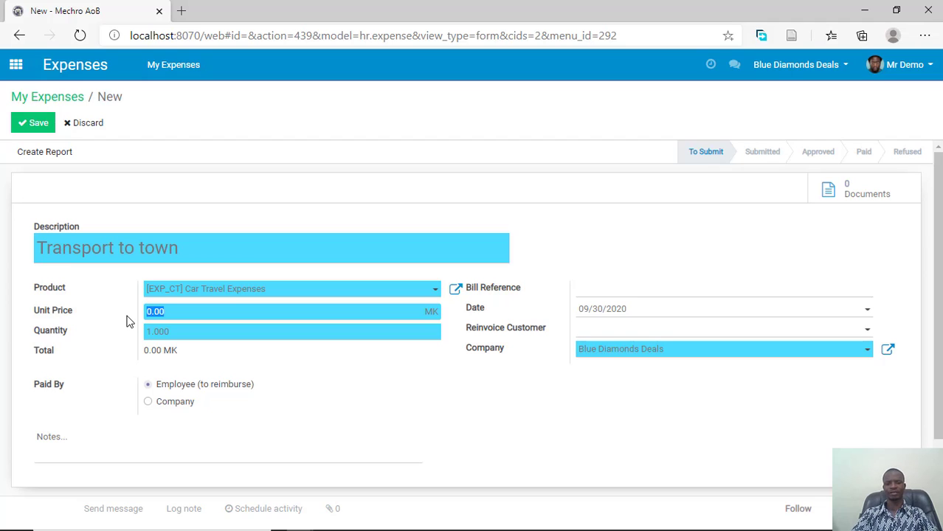
type("5000")
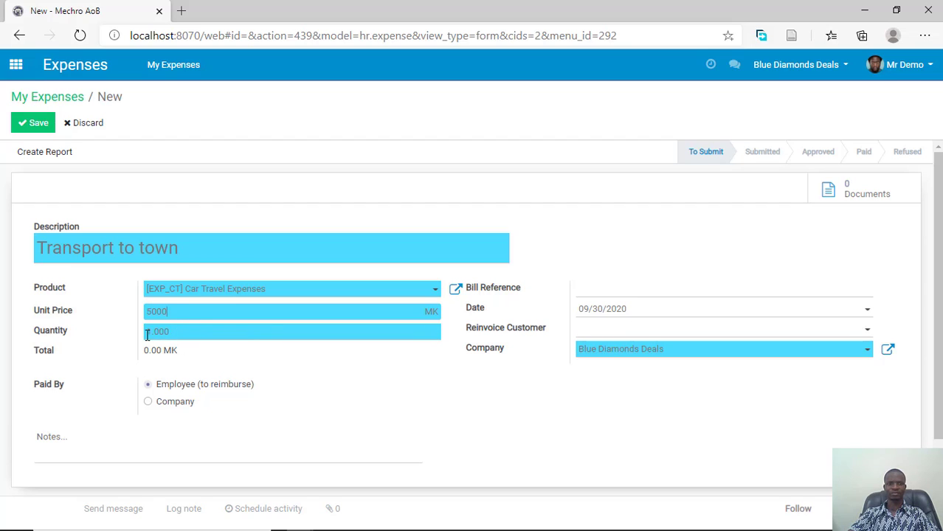
left_click(200, 357)
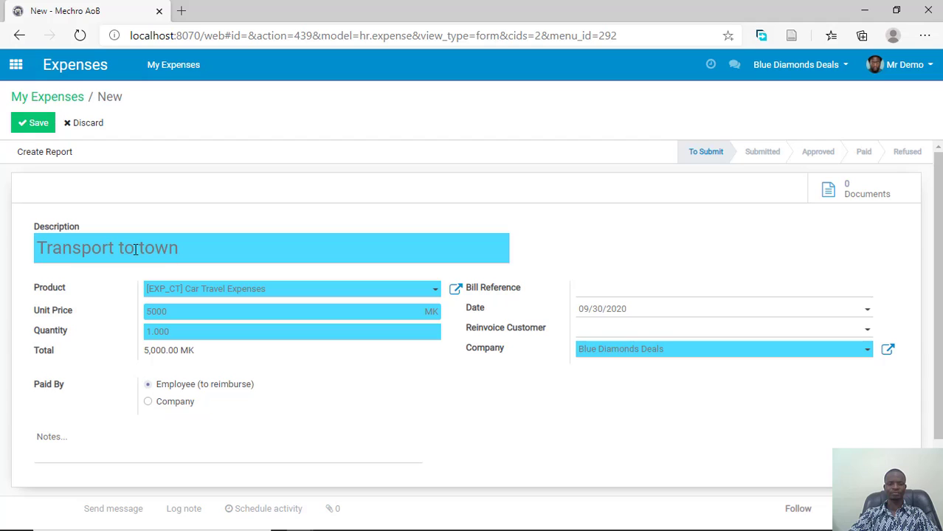
Step: Extend the expense description to read "Transport to town to meet a client"
left_click(187, 248)
type("to")
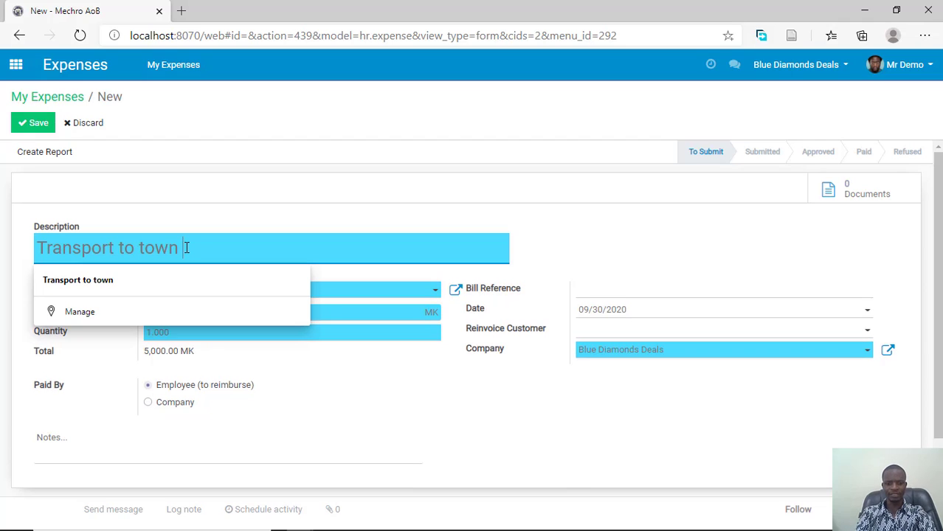
type(" meet ")
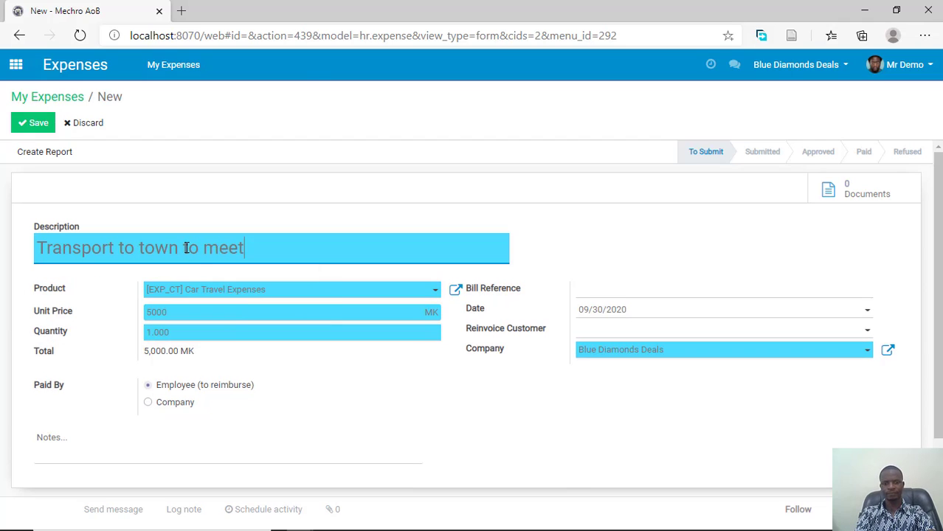
type("a cli")
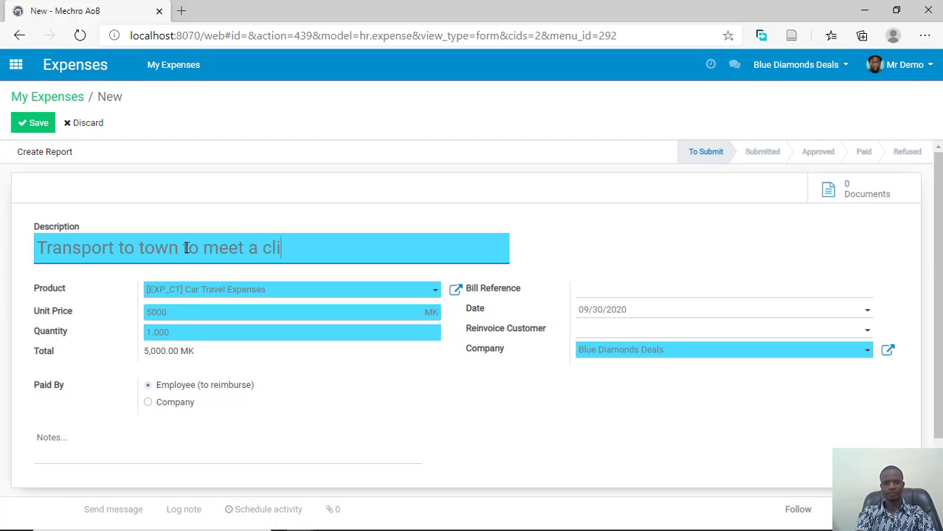
type("ent")
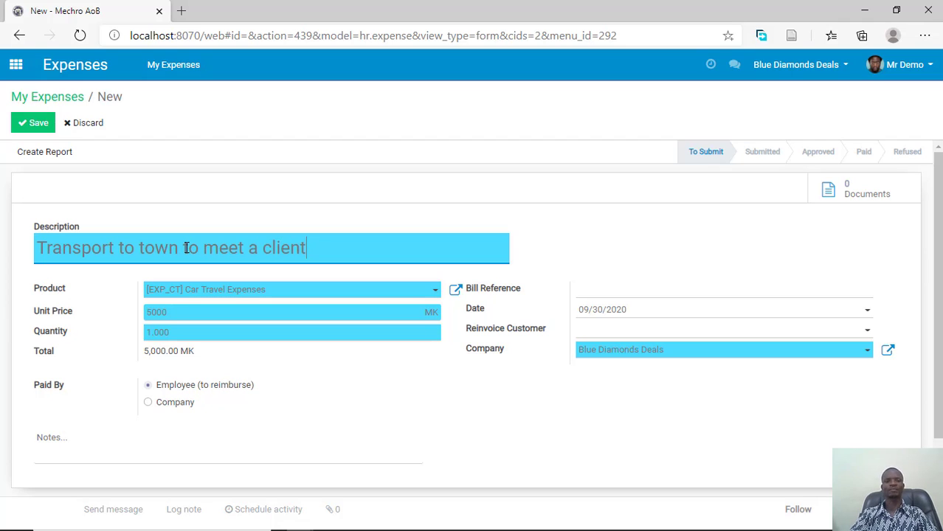
Step: Mark the expense as paid by Company, leave the bill reference and reinvoice customer empty, and save the record
left_click(151, 402)
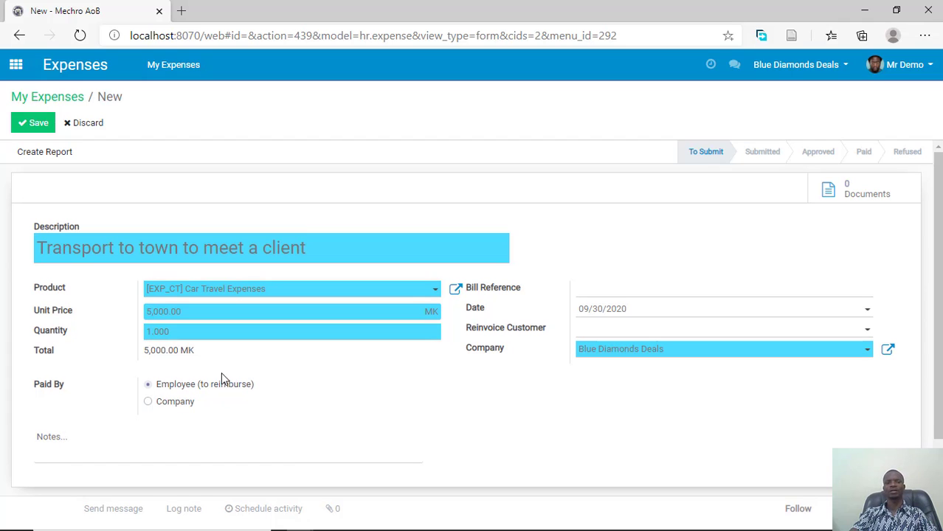
left_click(149, 402)
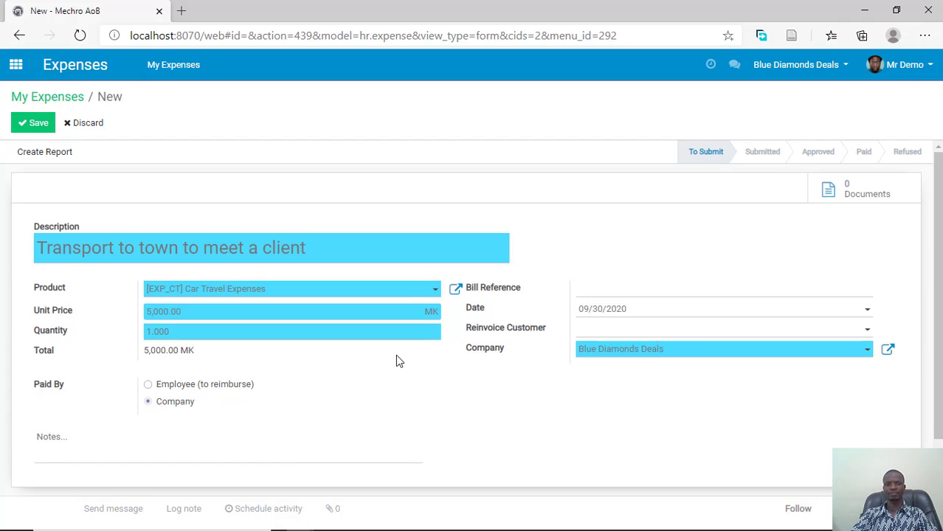
left_click(653, 293)
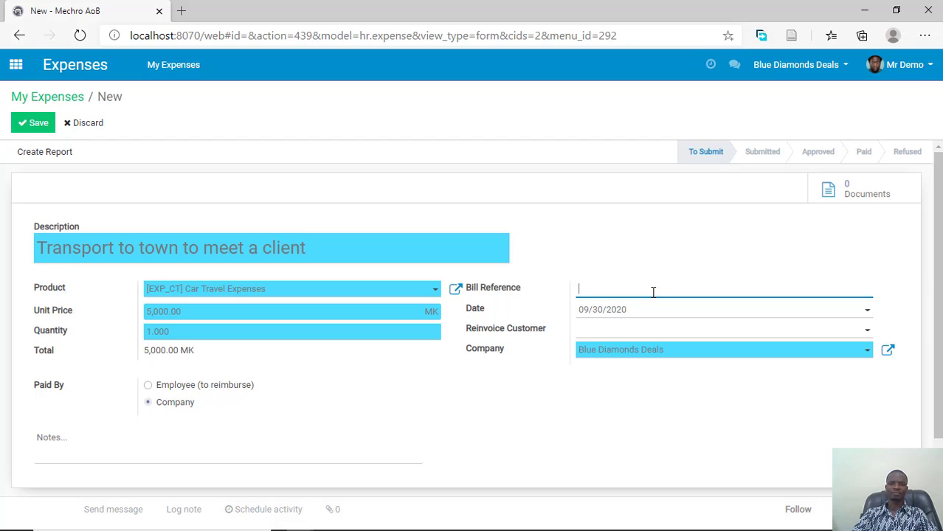
left_click(583, 331)
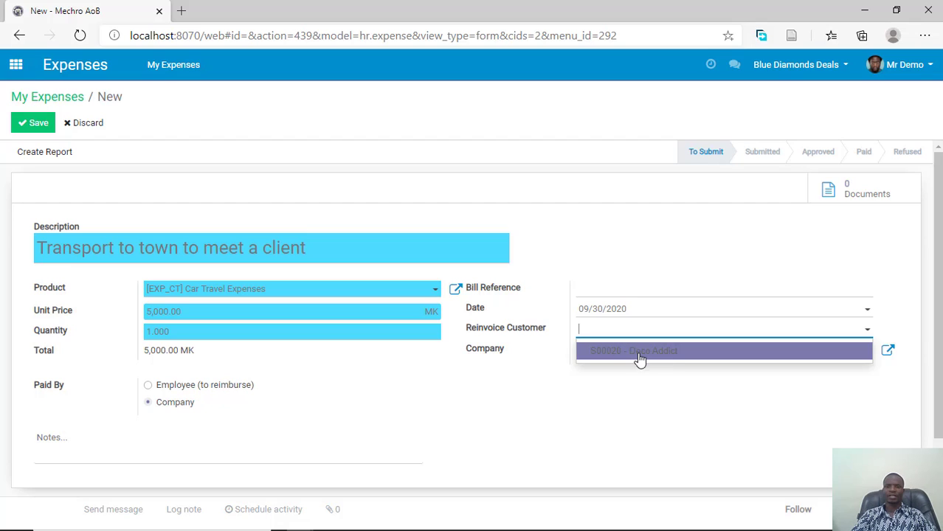
left_click(617, 390)
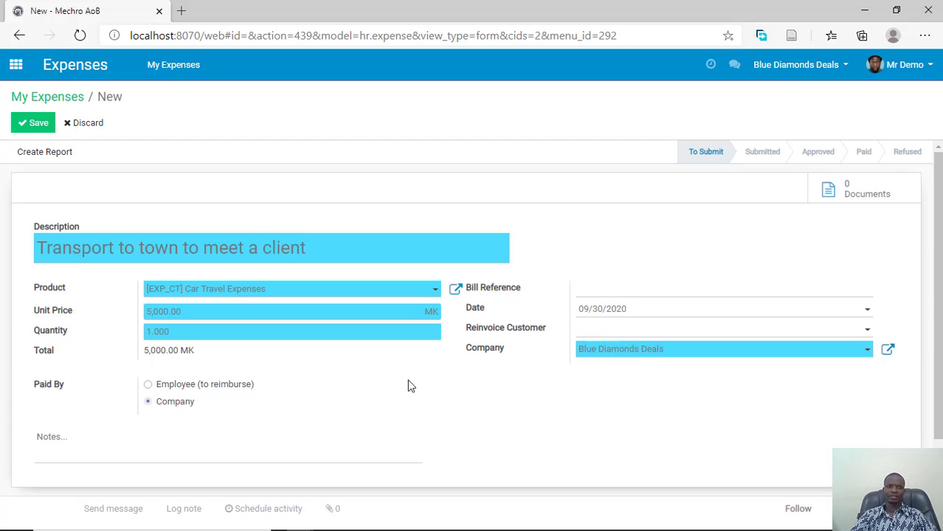
left_click(27, 120)
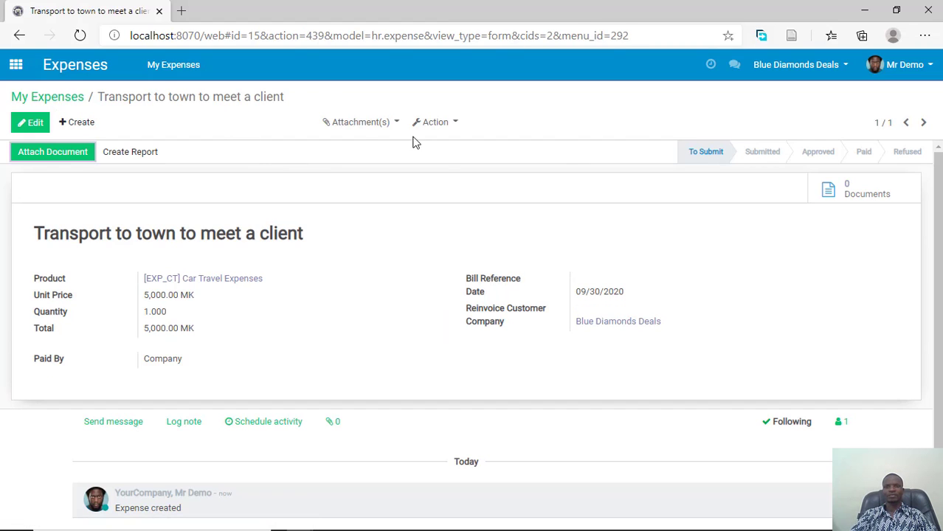
left_click(59, 153)
left_click(47, 152)
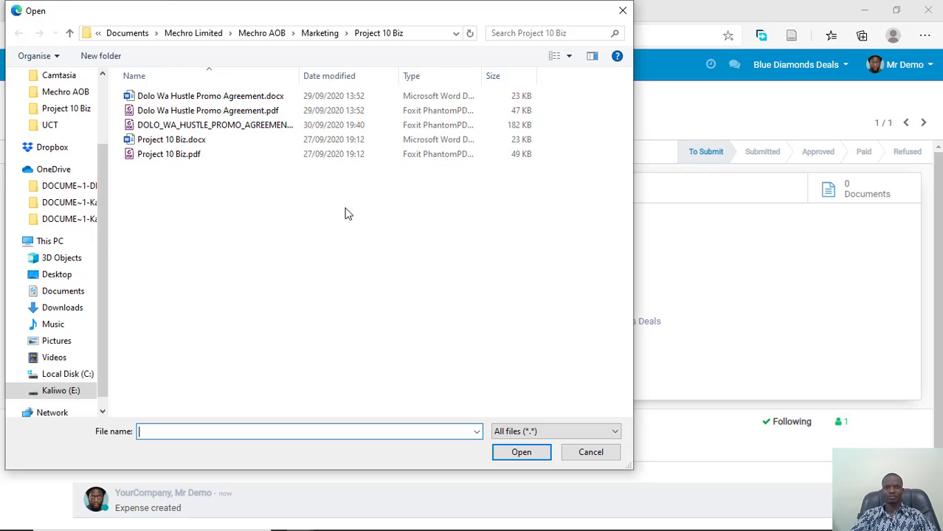
left_click(591, 453)
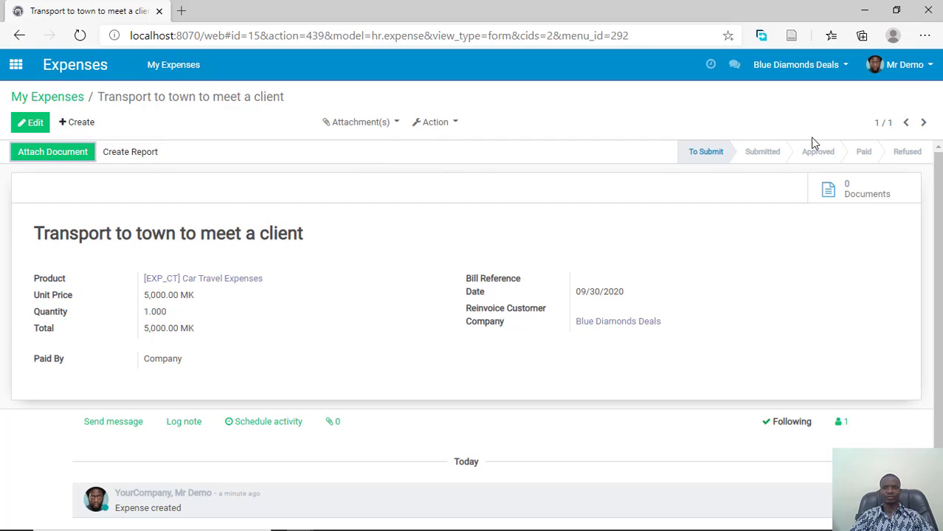
Step: Create an expense report from the saved expense and choose the admin user as the report's manager
left_click(146, 154)
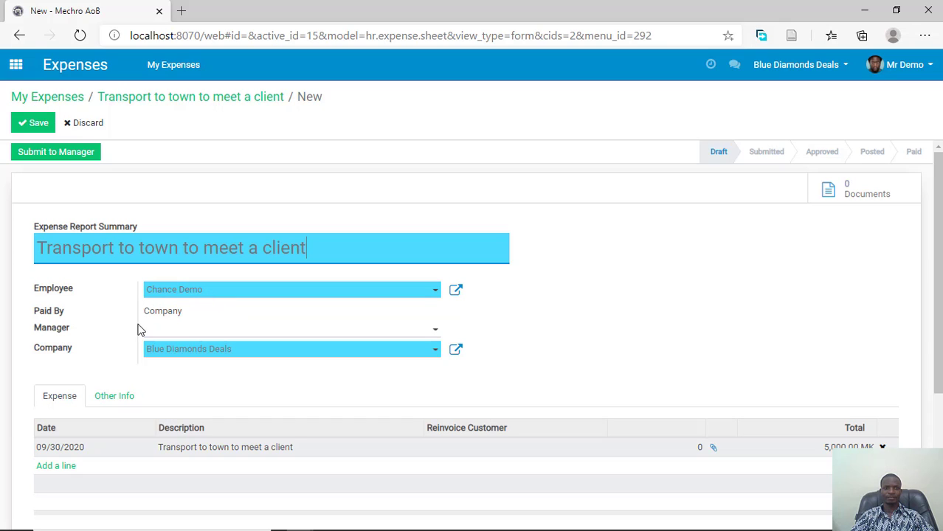
left_click(185, 331)
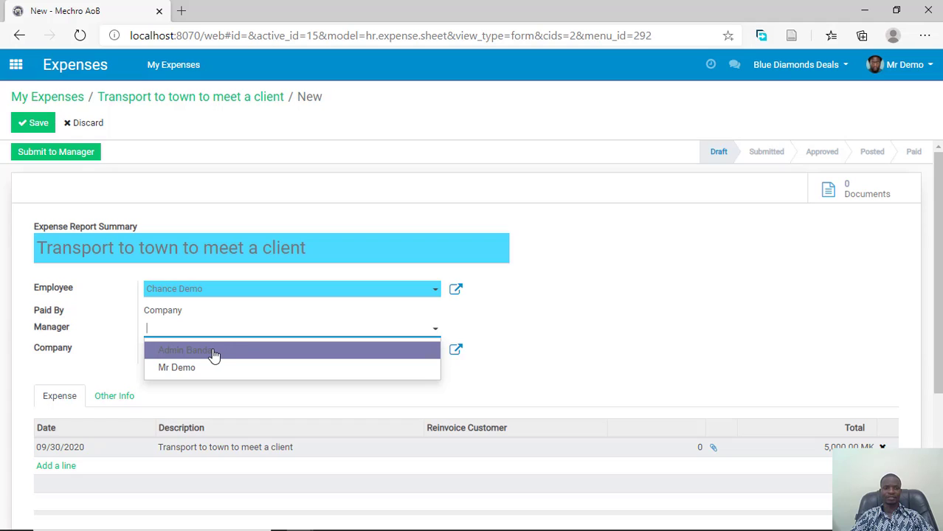
left_click(214, 355)
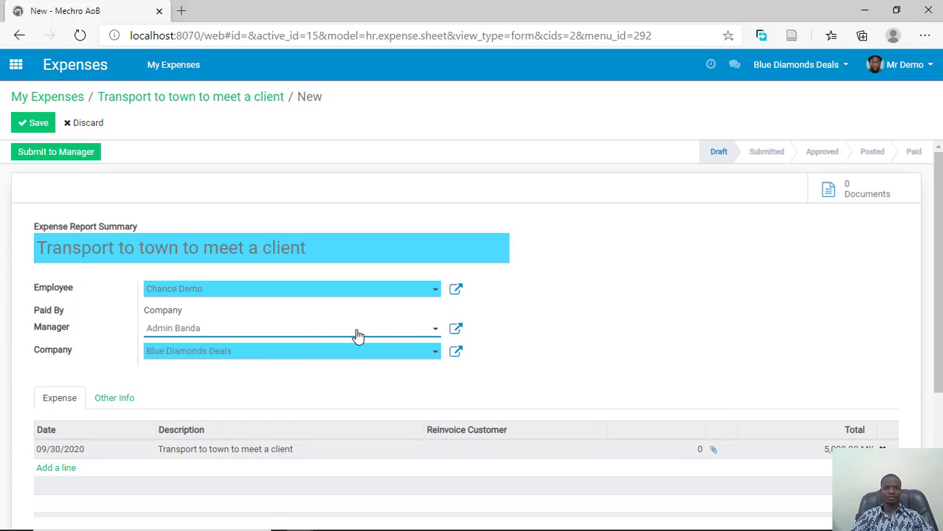
Step: Clear the manager from the expense report and submit the report for approval
left_click(284, 339)
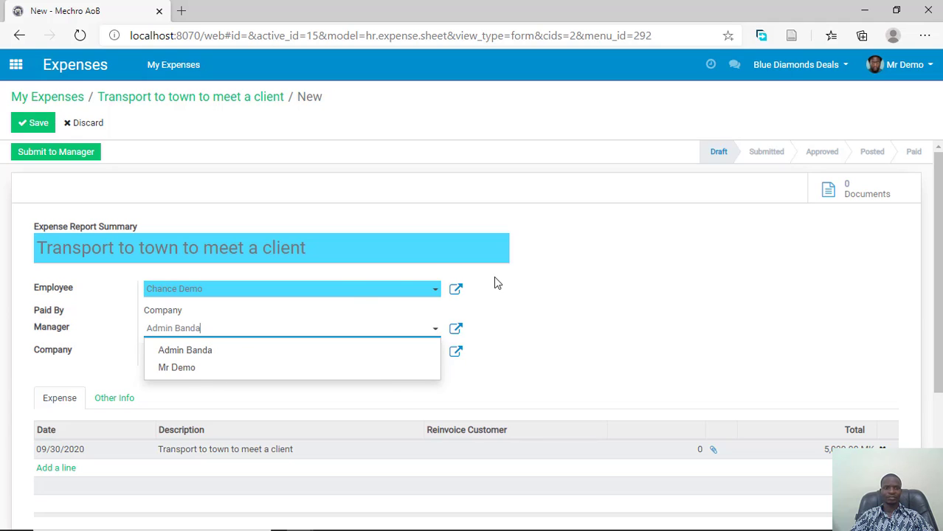
key("BackSpace")
key("BackSpace")
key("BackSpace")
key("BackSpace")
key("BackSpace")
key("BackSpace")
key("BackSpace")
key("BackSpace")
key("BackSpace")
key("BackSpace")
key("BackSpace")
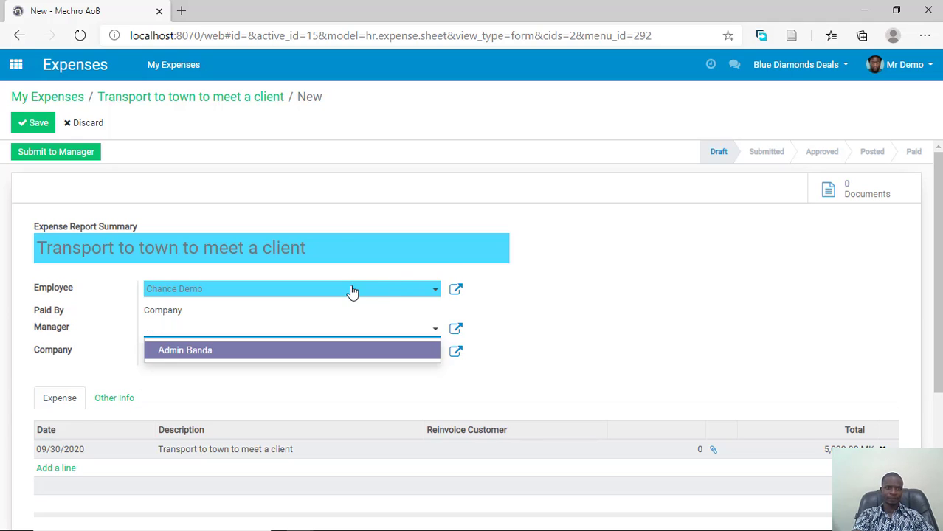
left_click(719, 339)
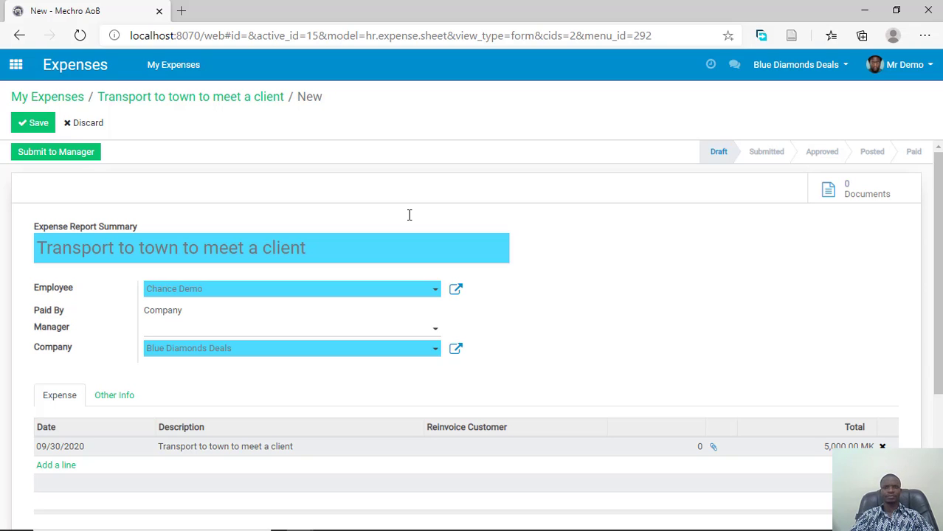
left_click(42, 155)
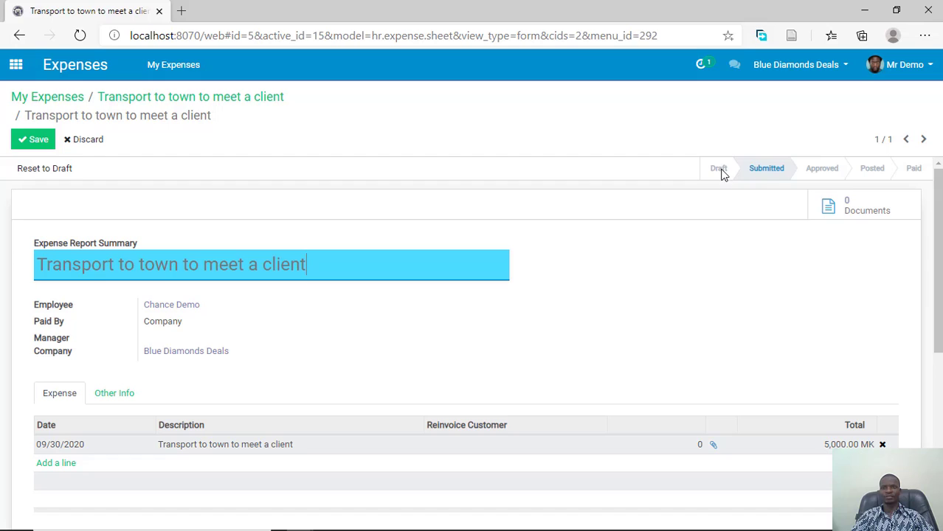
Step: Open the submitted transport expense from the My Expenses list and view its expense report
left_click(74, 97)
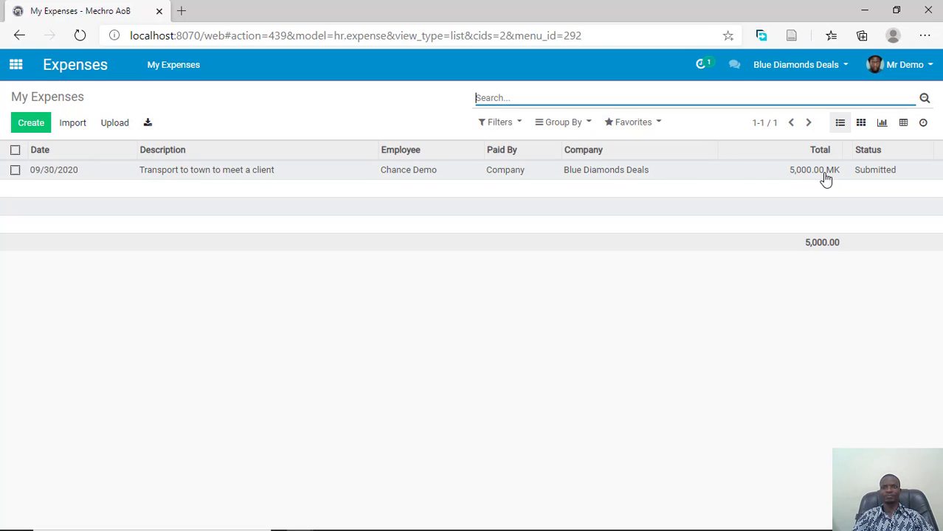
left_click(442, 176)
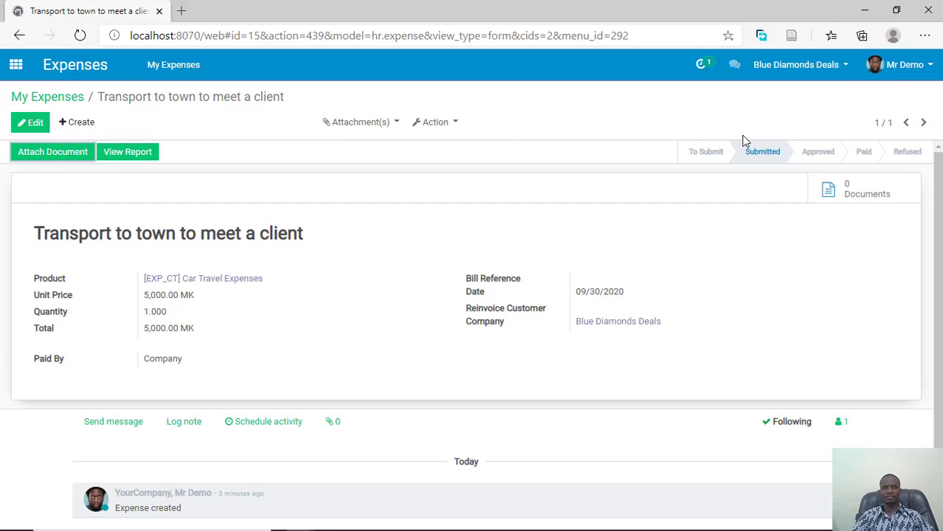
left_click(140, 157)
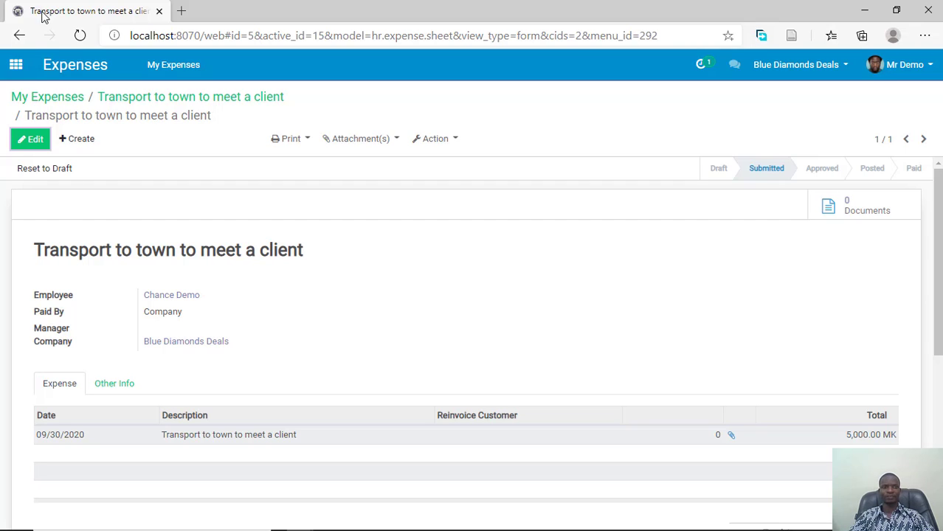
Step: Examine the My Expenses records in kanban, pivot, activity and graph views, including pie and line charts, ending in kanban view
left_click(71, 102)
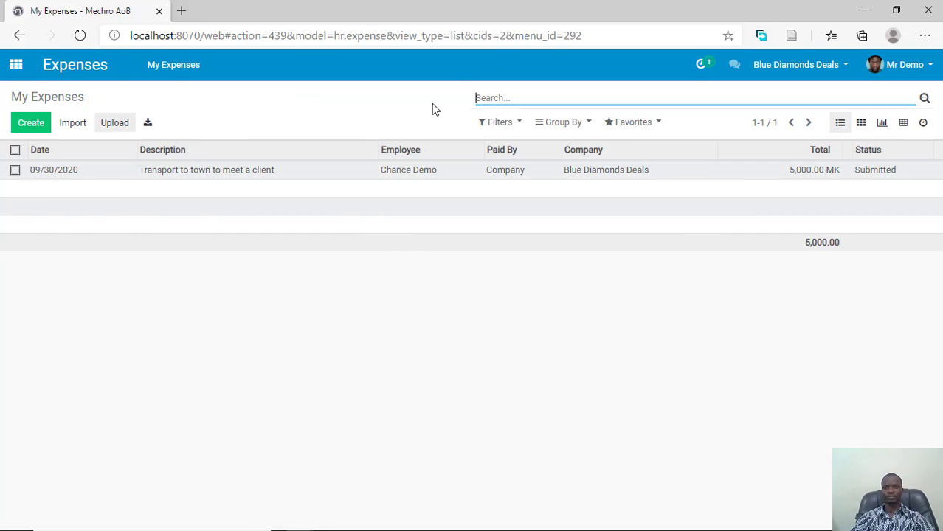
left_click(861, 124)
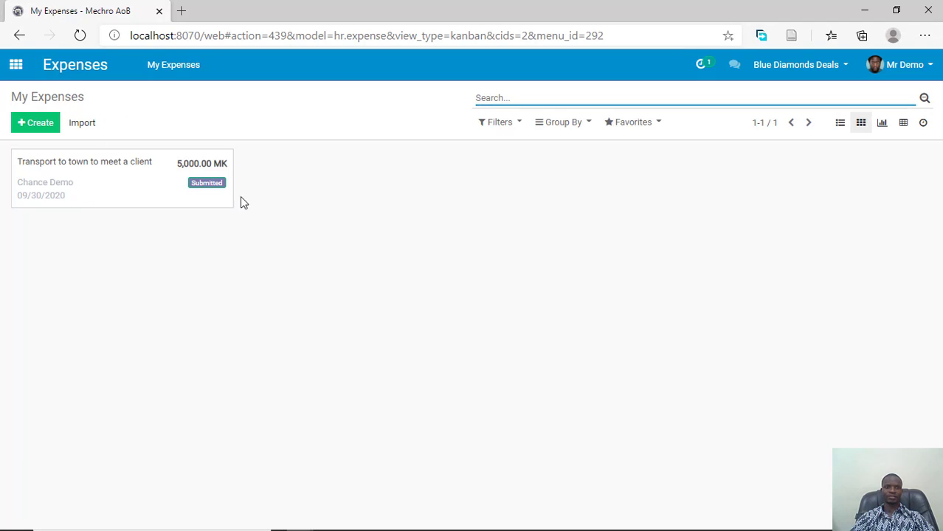
left_click(905, 123)
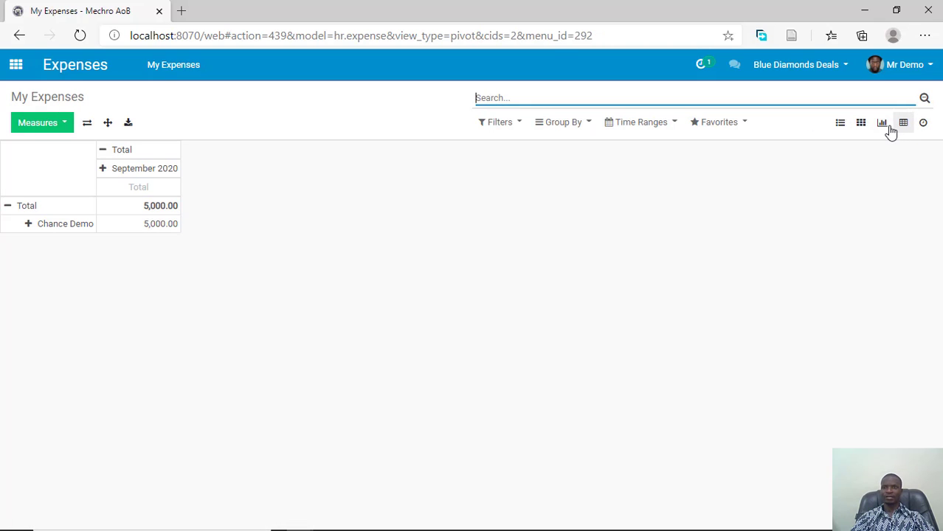
left_click(923, 123)
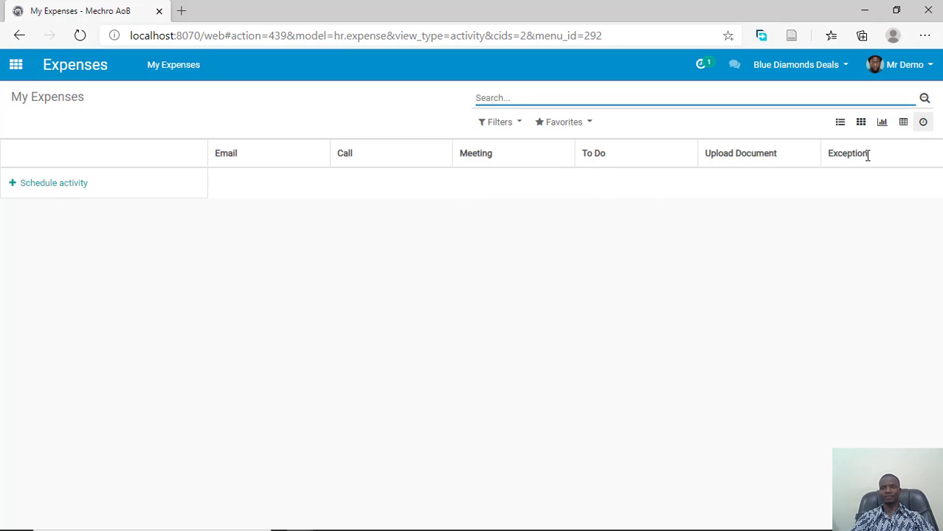
left_click(882, 123)
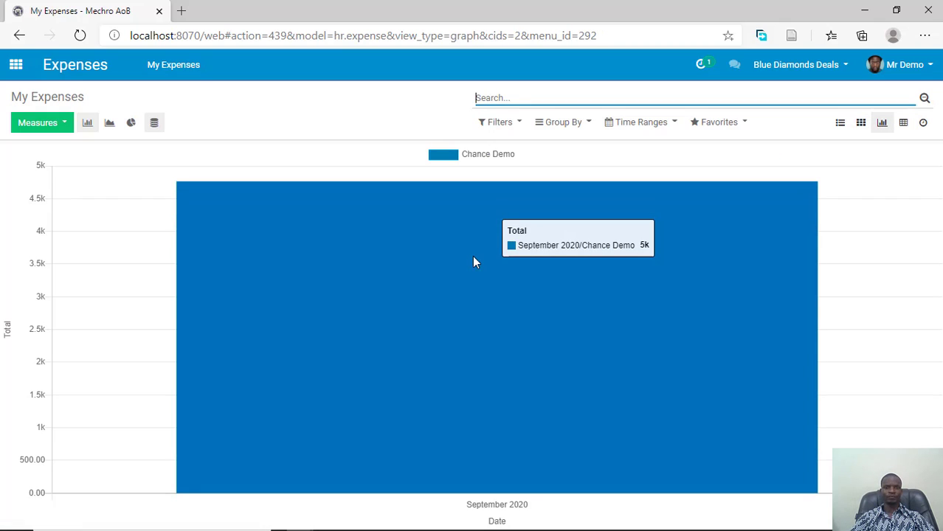
left_click(131, 123)
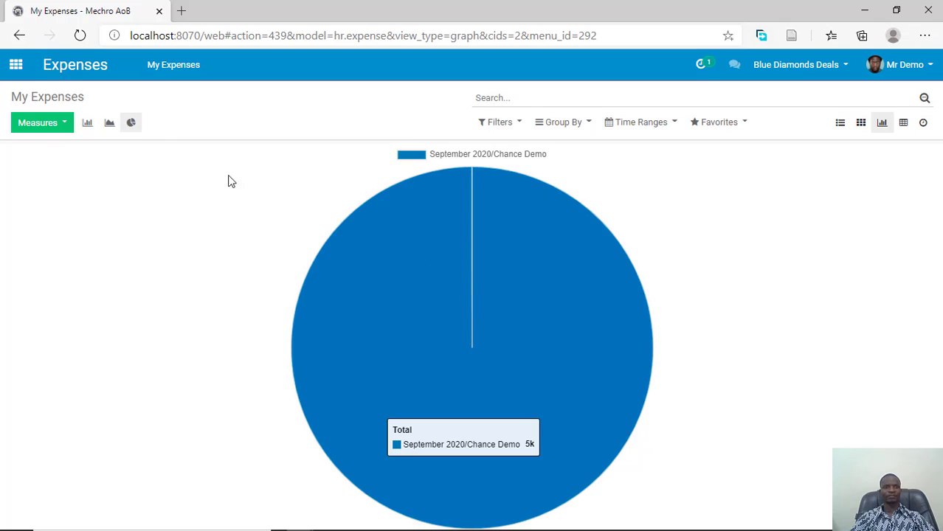
left_click(109, 123)
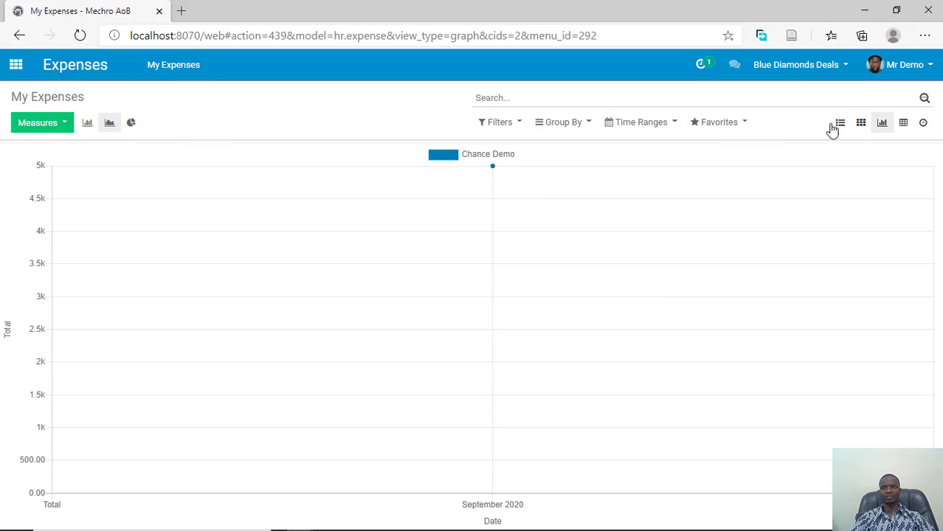
left_click(860, 124)
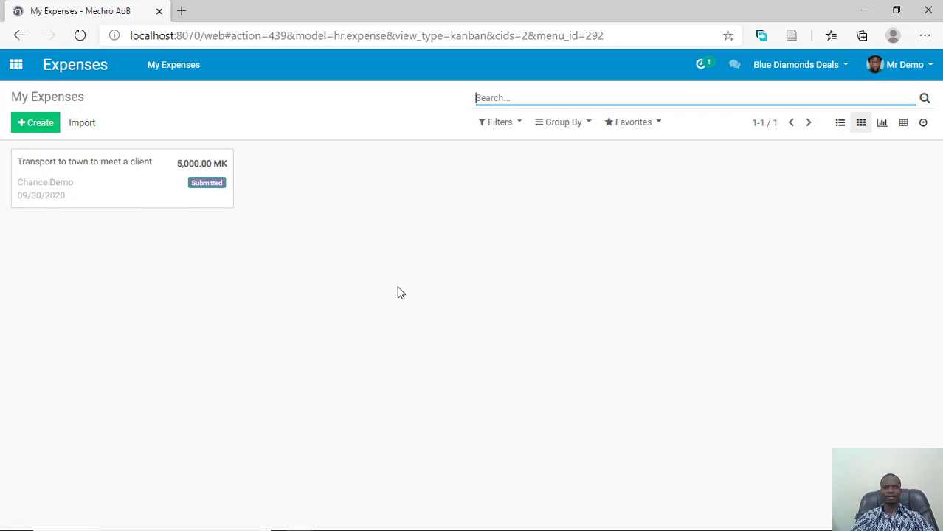
Step: Group the expense cards by Product, add Status as a second grouping level, and clear the grouping
left_click(579, 124)
left_click(568, 164)
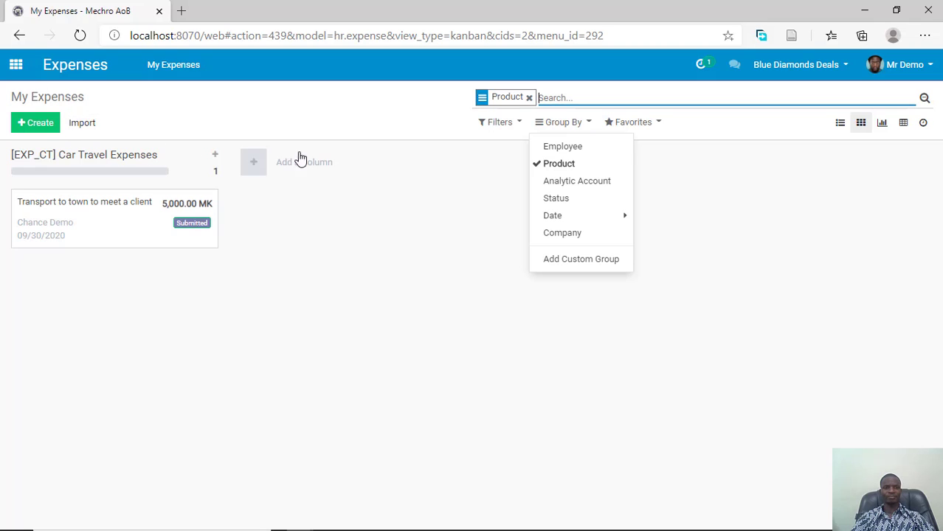
left_click(823, 180)
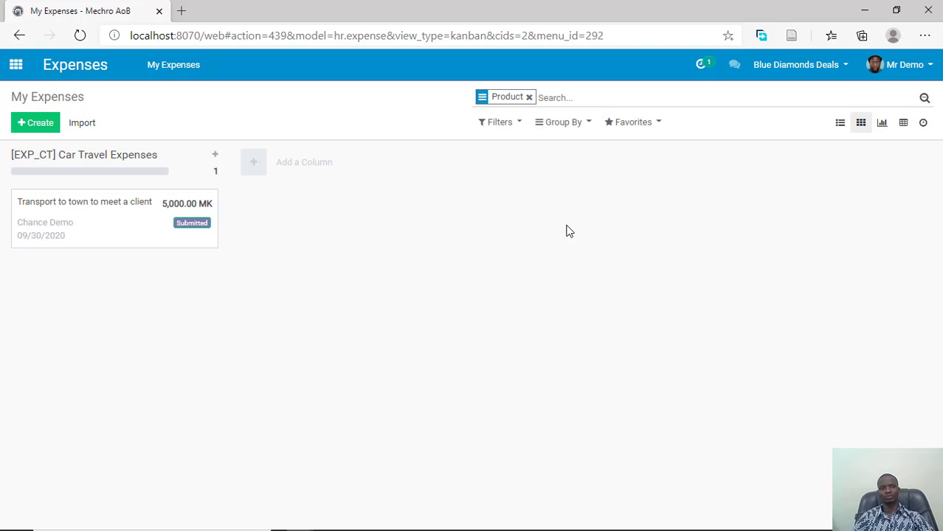
left_click(583, 123)
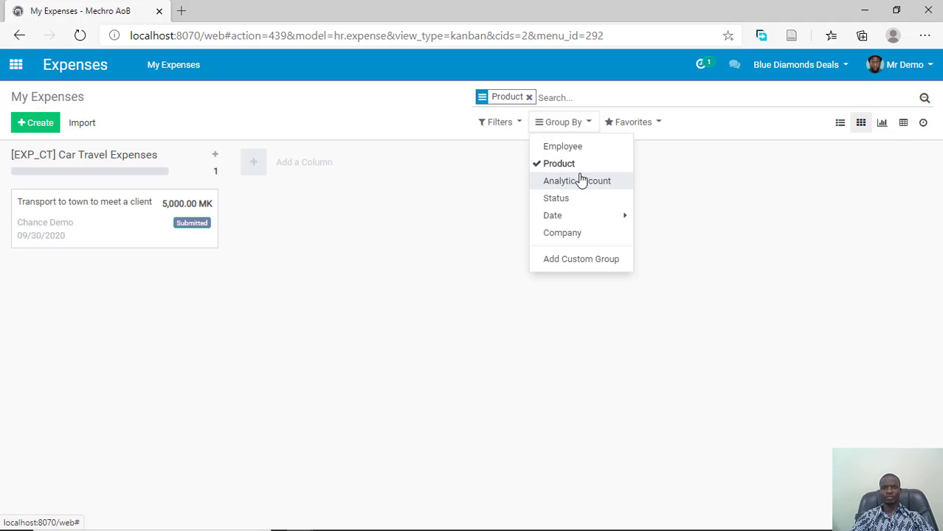
left_click(576, 205)
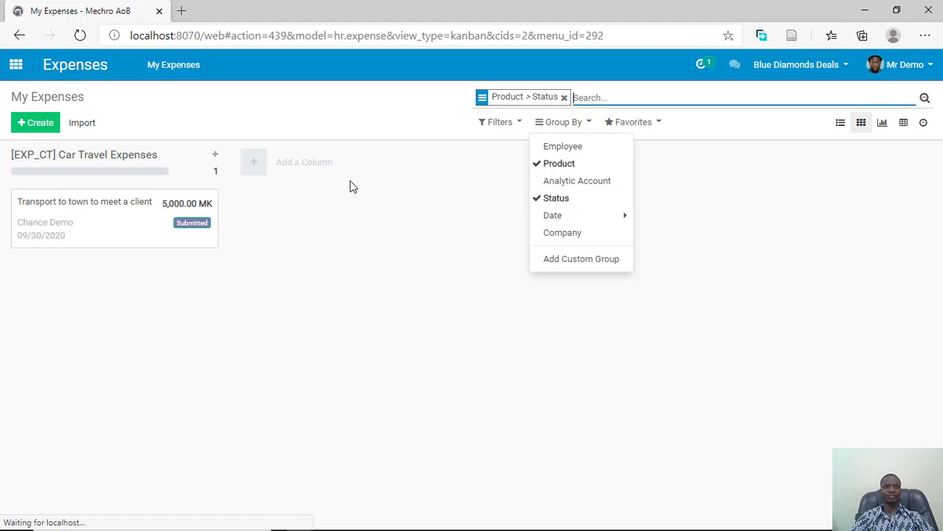
left_click(563, 98)
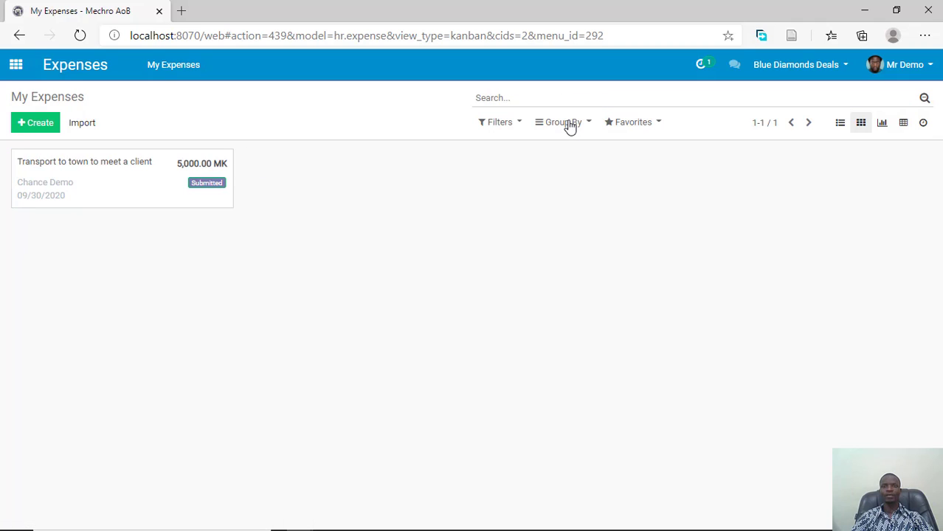
Step: Group the expense cards by Status alone, switch the grouping to Employee, and remove it again
left_click(568, 124)
left_click(578, 202)
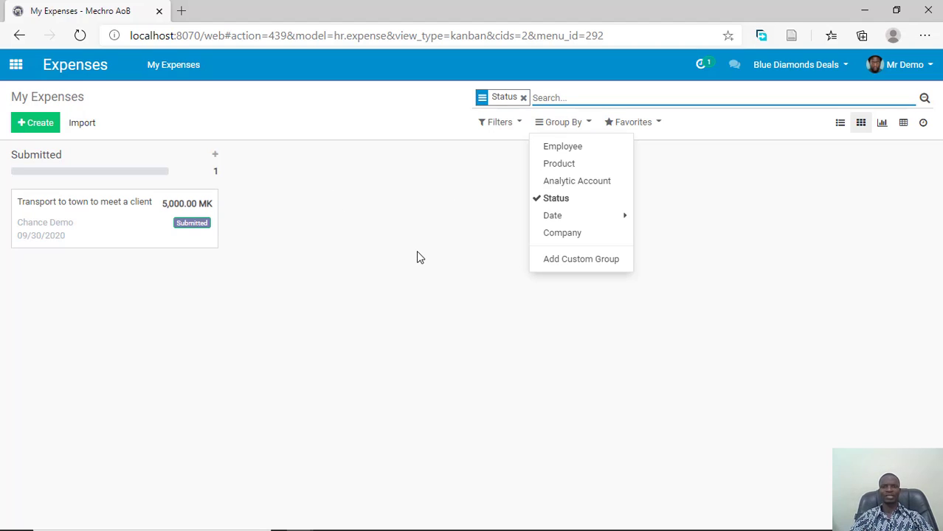
left_click(537, 200)
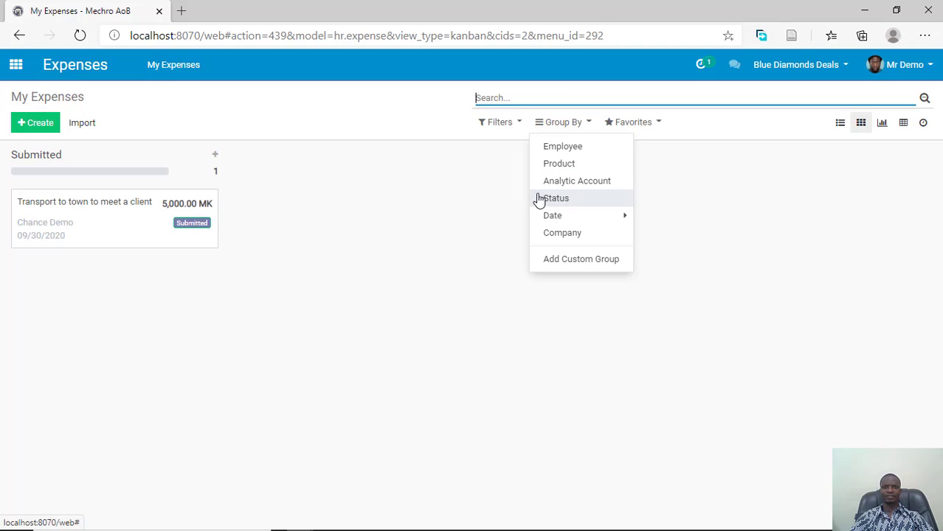
left_click(576, 147)
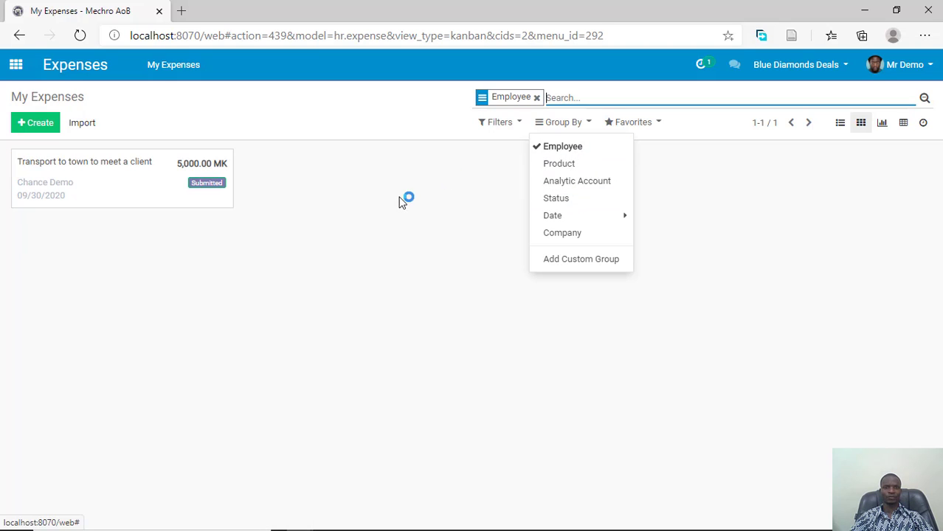
left_click(562, 146)
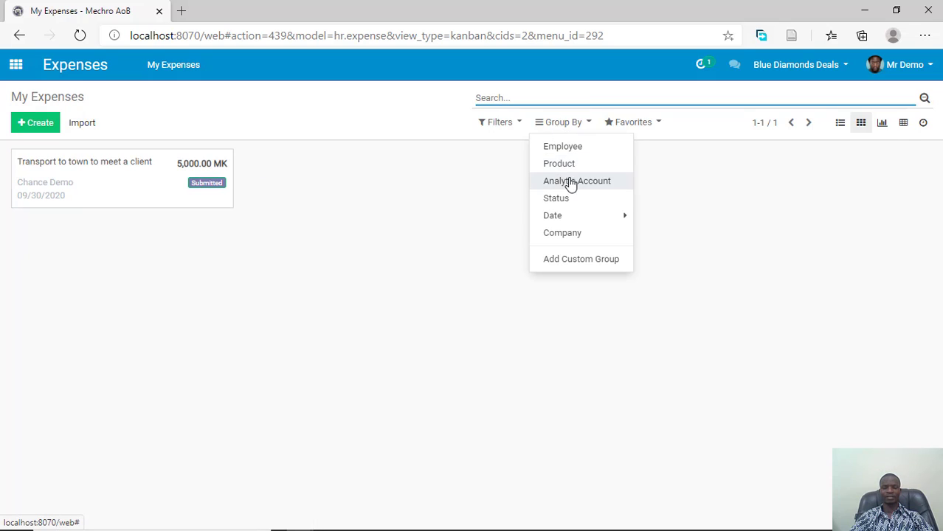
left_click(382, 197)
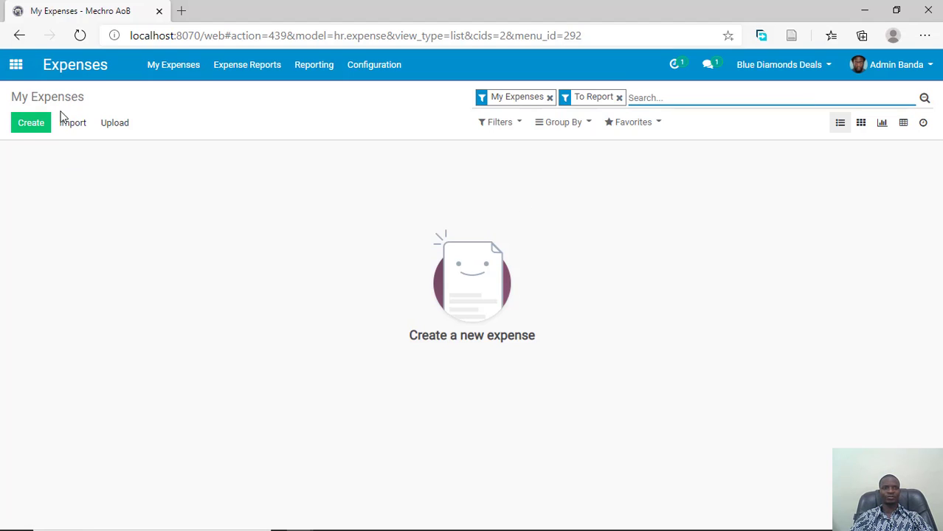
Step: Clear the My Expenses and To Report filters to find the submitted transport expense, and approve its expense report
left_click(619, 97)
left_click(549, 98)
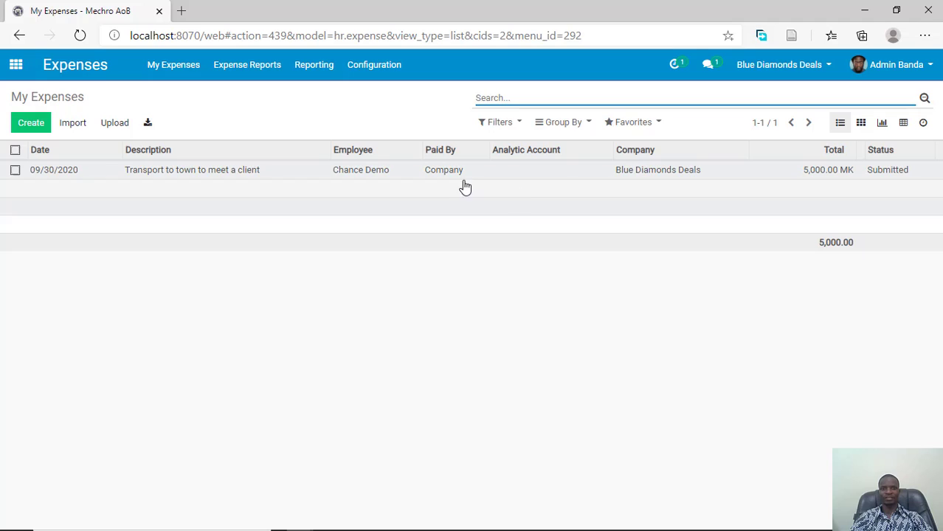
left_click(362, 172)
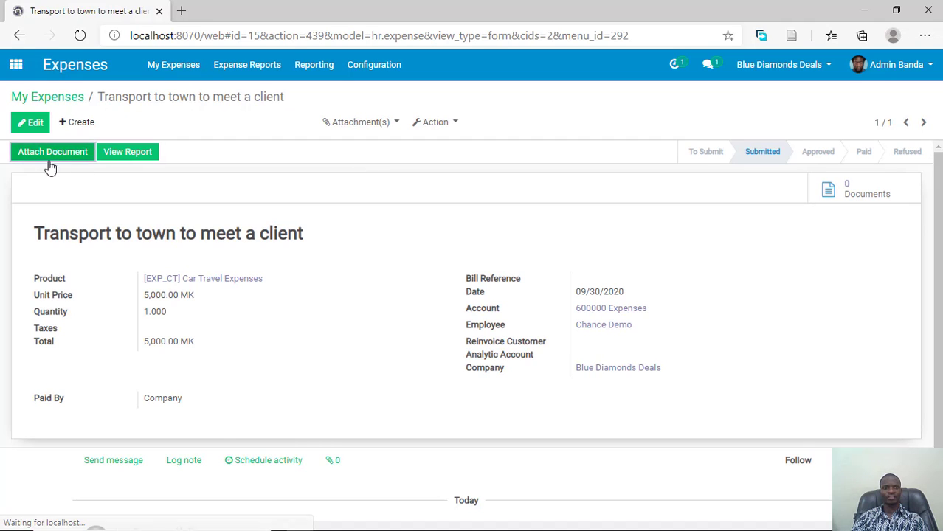
left_click(129, 152)
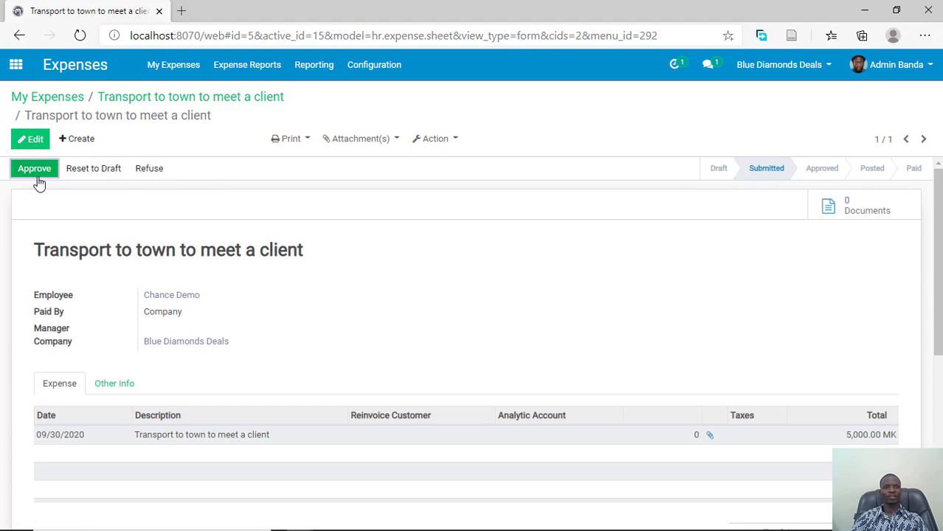
left_click(35, 169)
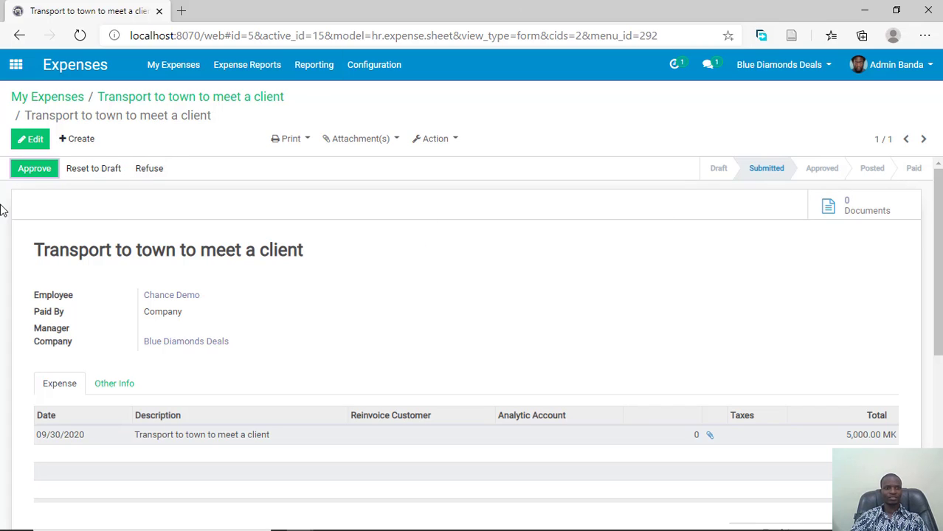
left_click(34, 169)
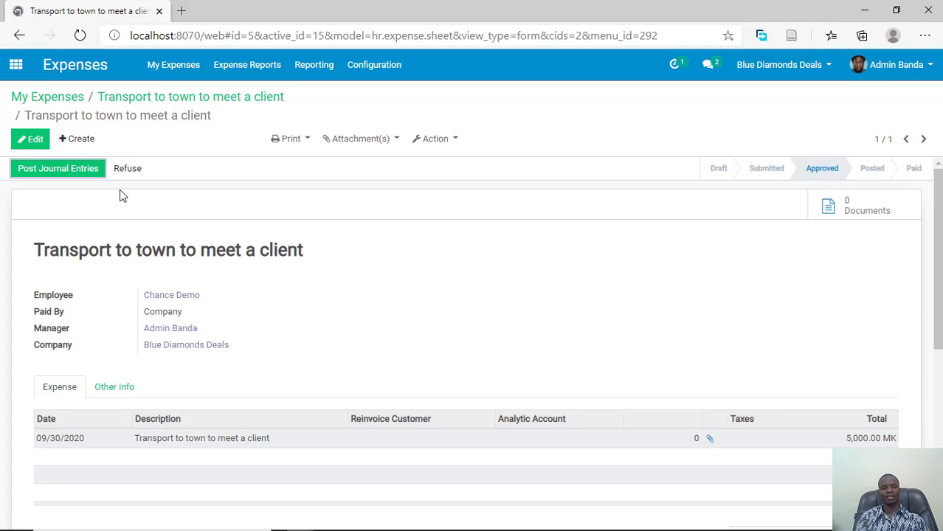
Step: Set the approved report's bank journal to Cash (MWK), save the change, and post the journal entries
left_click(118, 389)
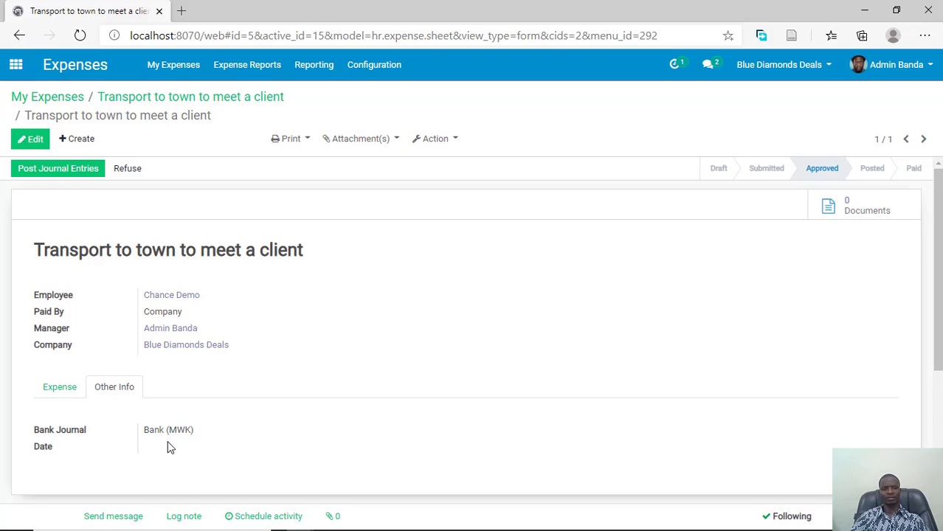
left_click(32, 139)
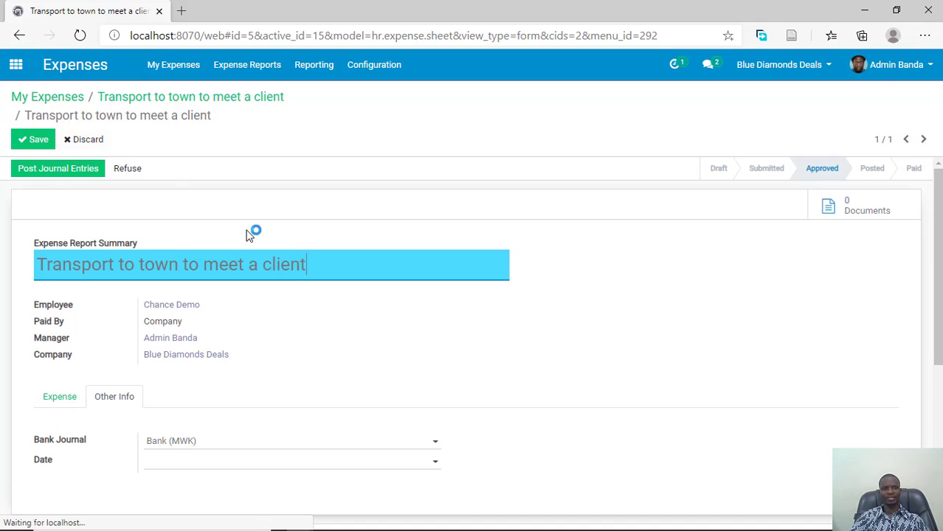
left_click(220, 445)
left_click(200, 481)
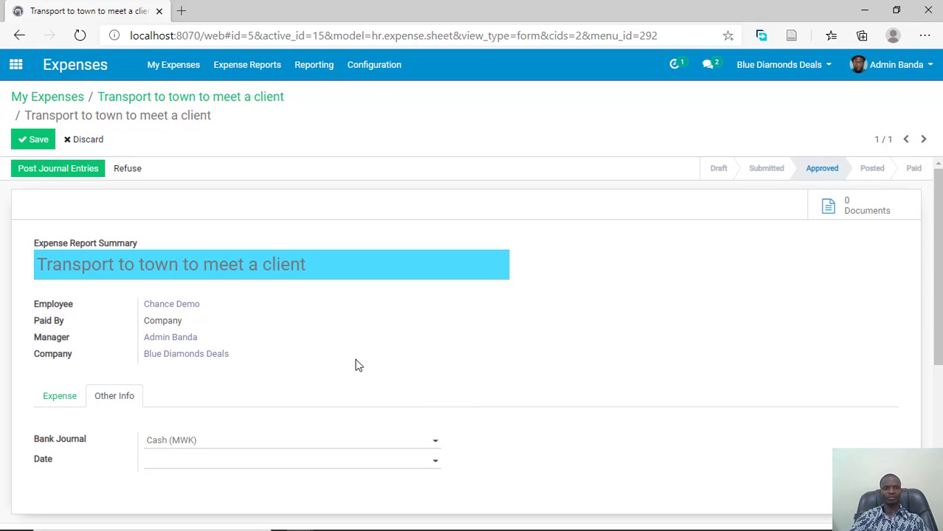
left_click(34, 141)
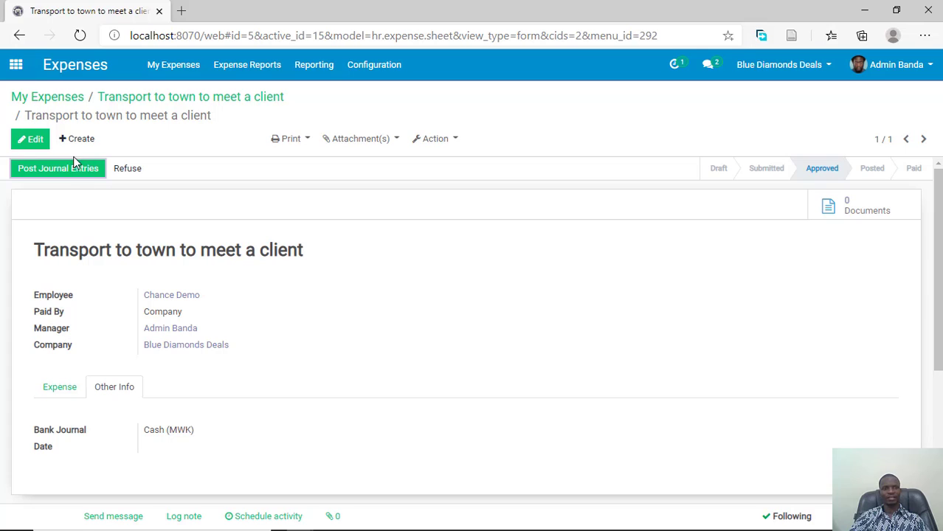
left_click(66, 173)
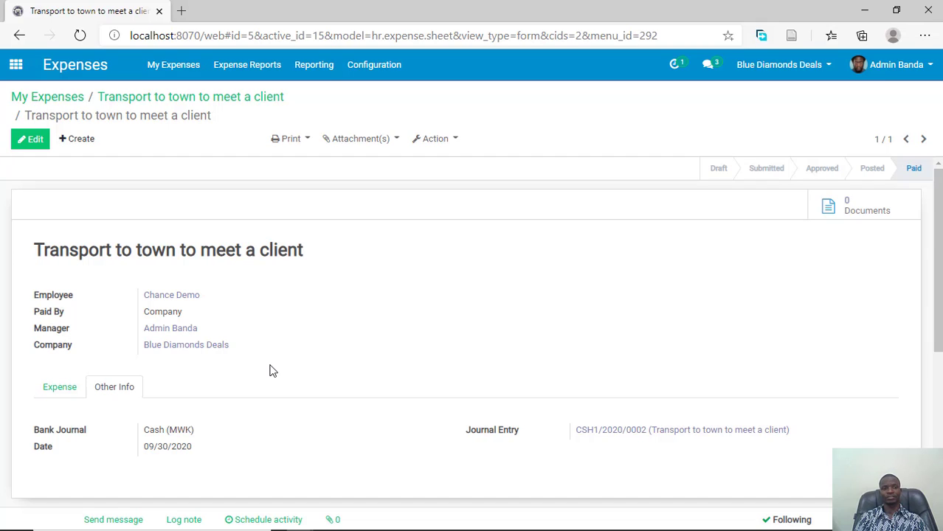
Step: Return to the My Expenses list, and open the Expenses Analysis report as a pie chart
left_click(47, 97)
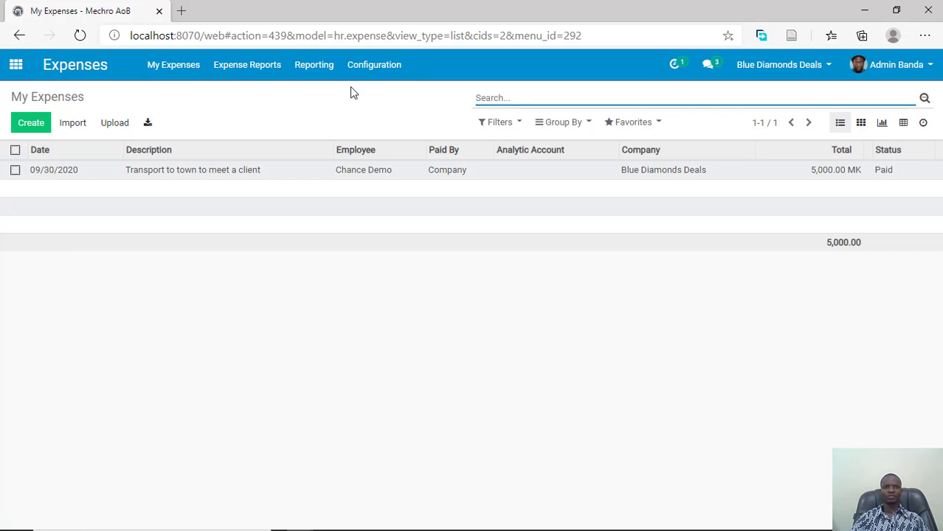
left_click(262, 74)
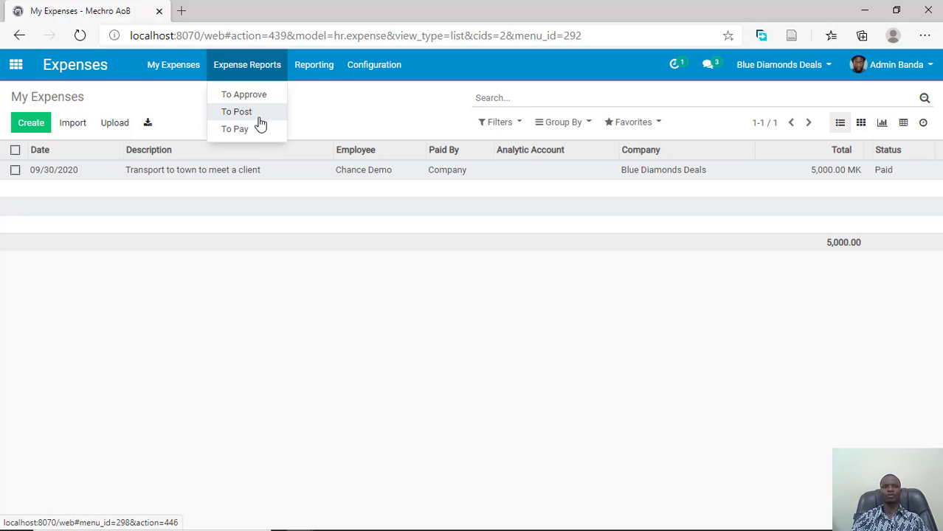
mouse_move(317, 73)
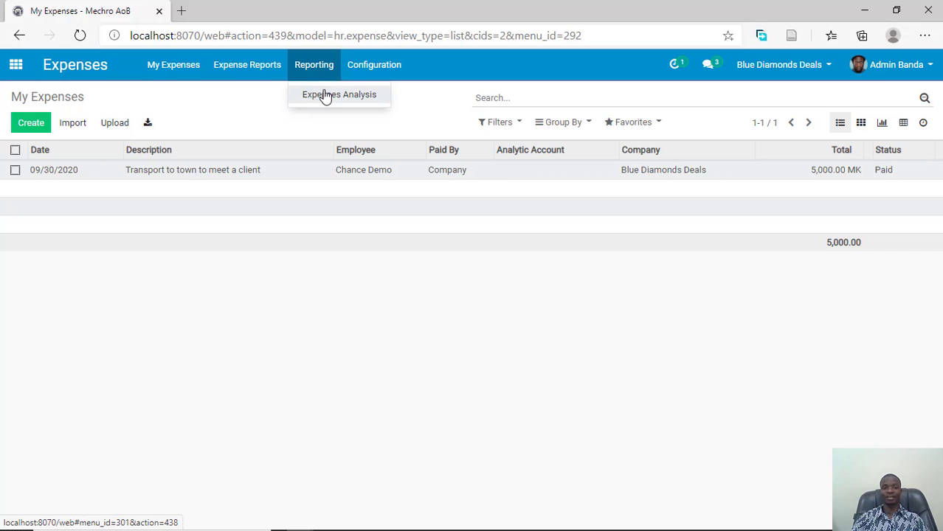
mouse_move(370, 66)
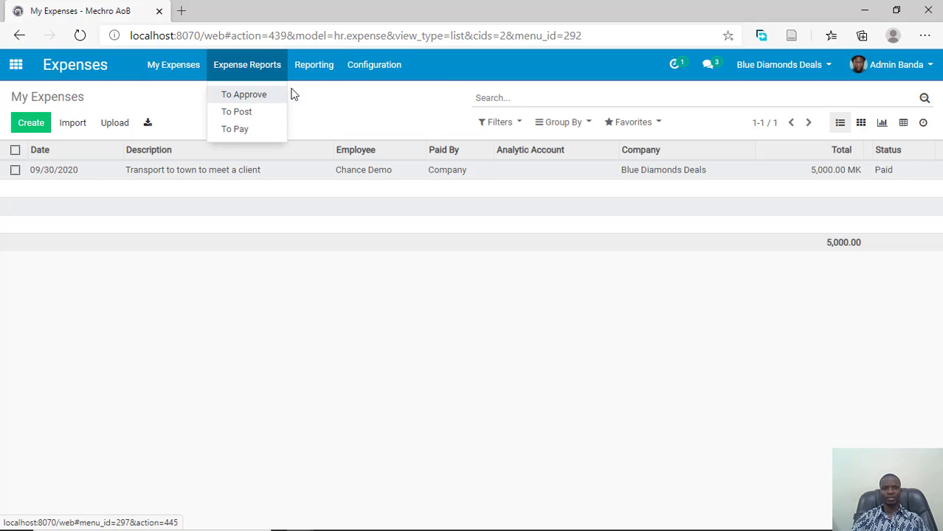
left_click(306, 71)
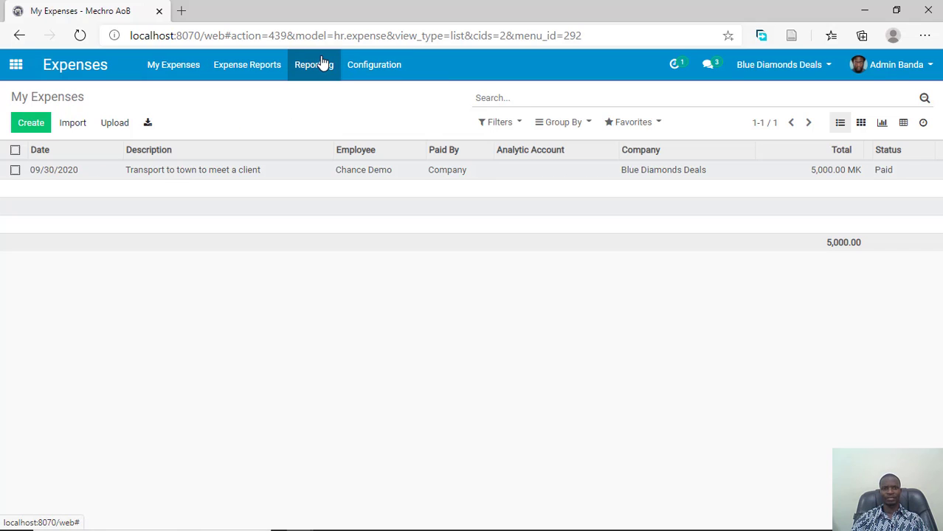
left_click(319, 65)
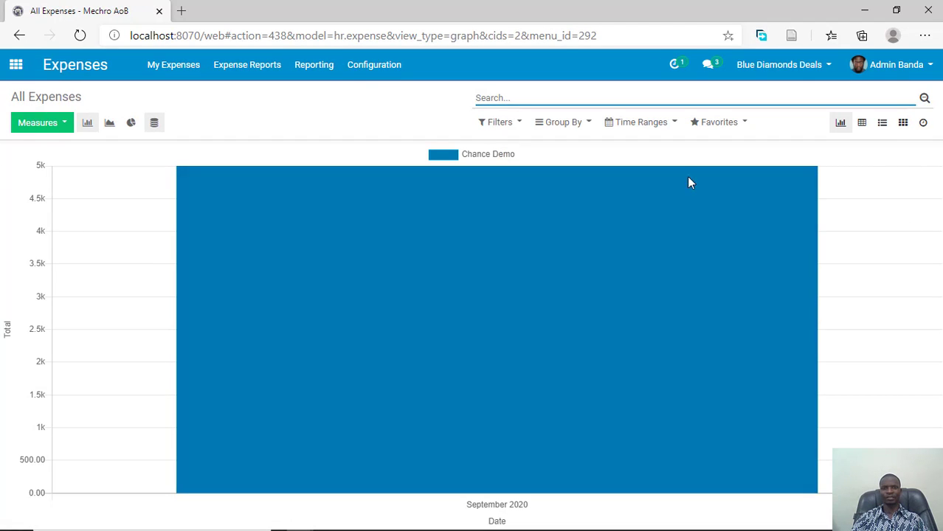
left_click(131, 122)
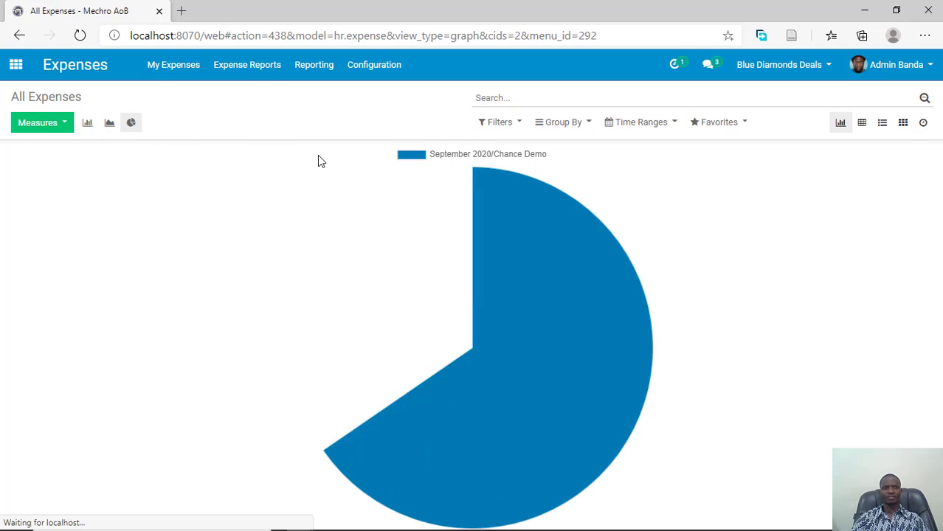
Step: Compare the expense analysis as bar, line and pie charts, return to the bar chart, and turn off stacking
left_click(87, 123)
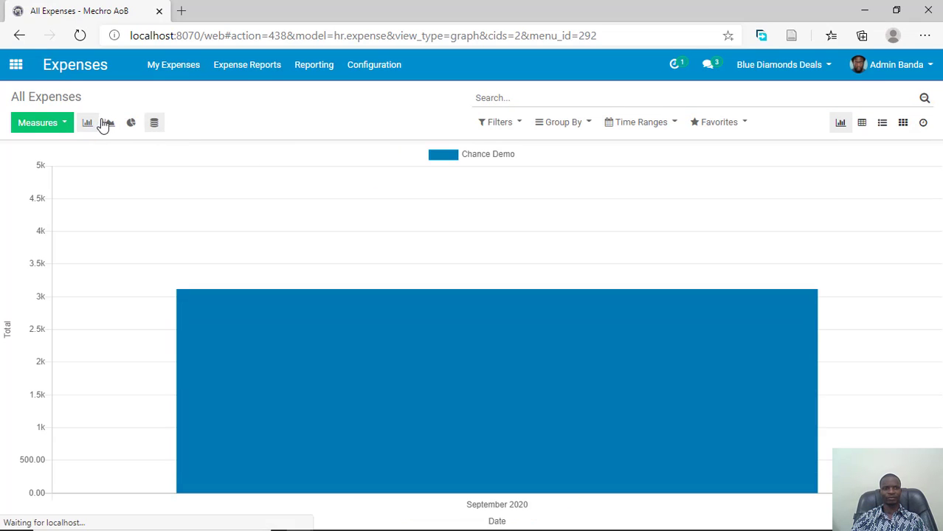
left_click(109, 122)
left_click(131, 122)
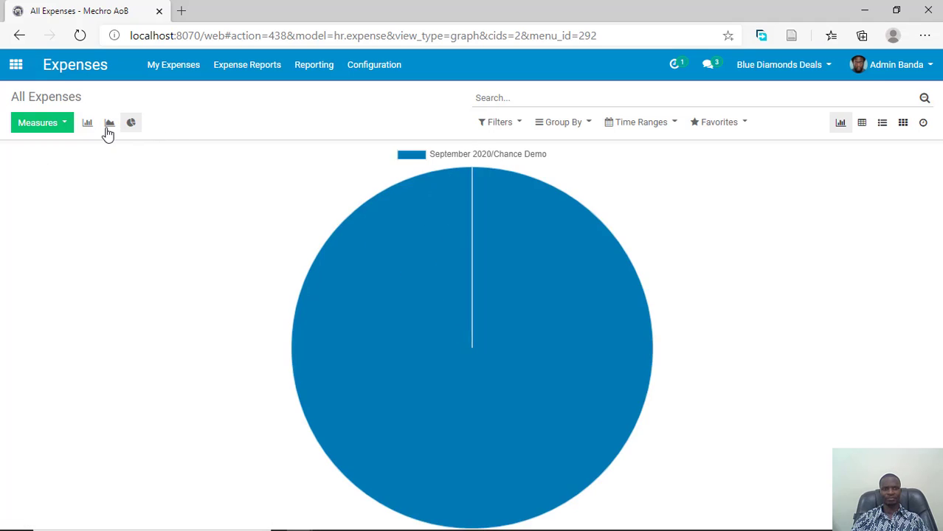
left_click(109, 122)
left_click(88, 122)
left_click(153, 122)
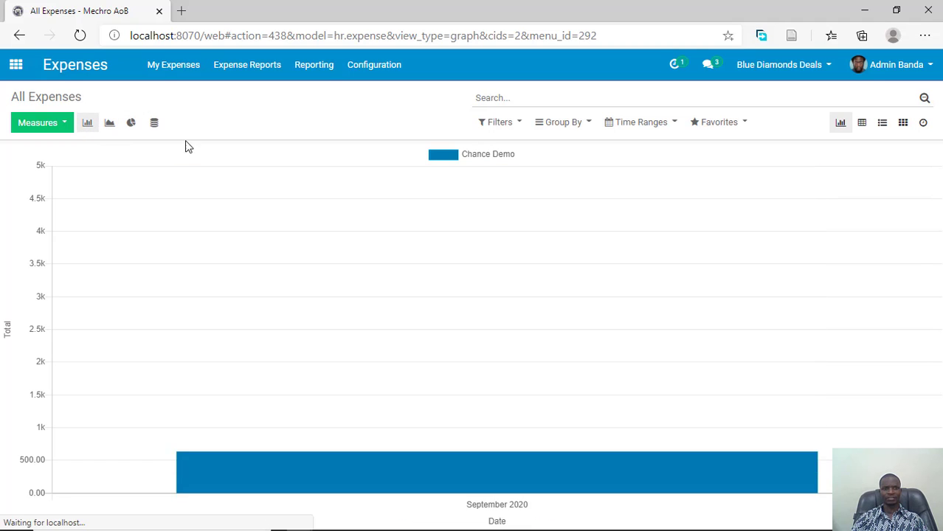
Step: Switch the bar chart's measure to Subtotal, and change it to Total (Company Currency)
left_click(67, 122)
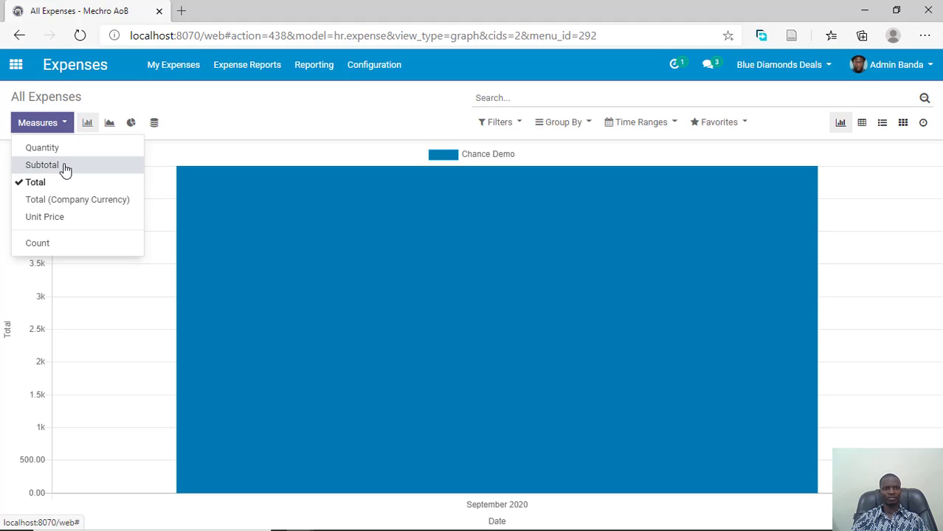
left_click(64, 164)
left_click(66, 123)
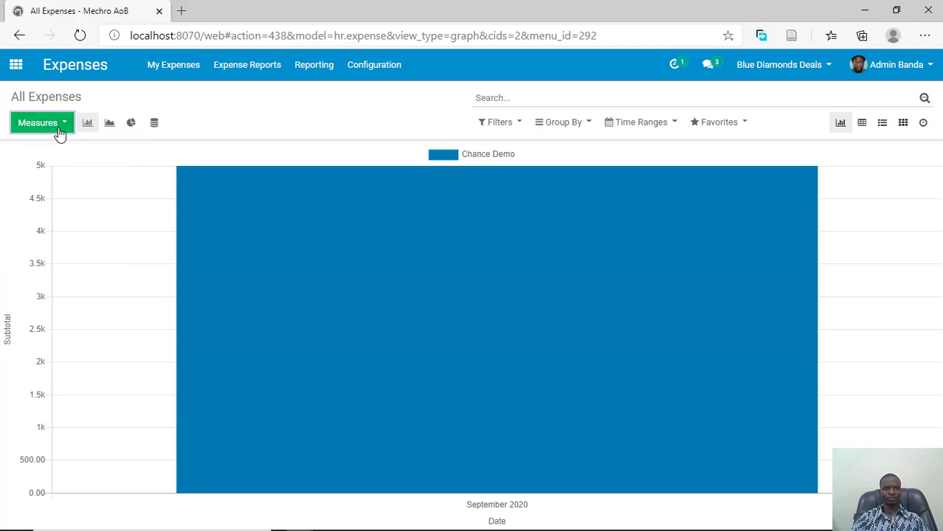
left_click(59, 126)
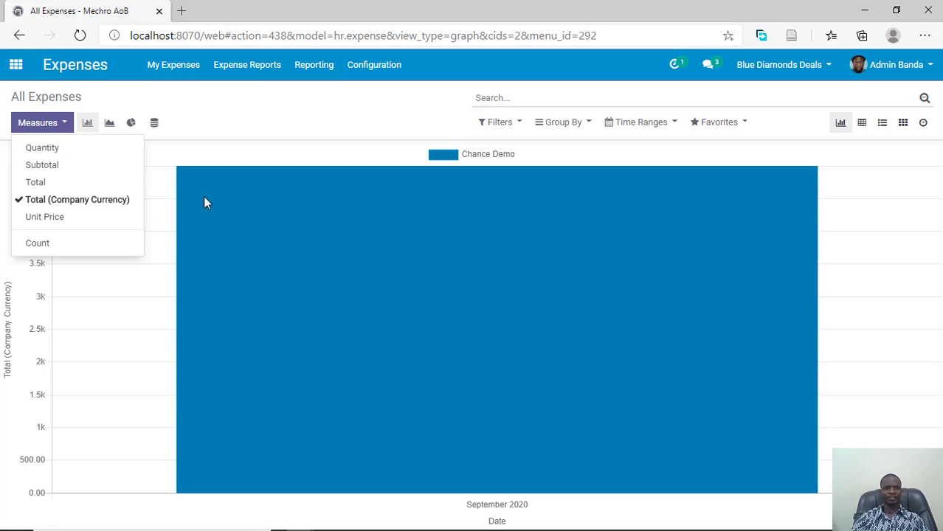
left_click(157, 292)
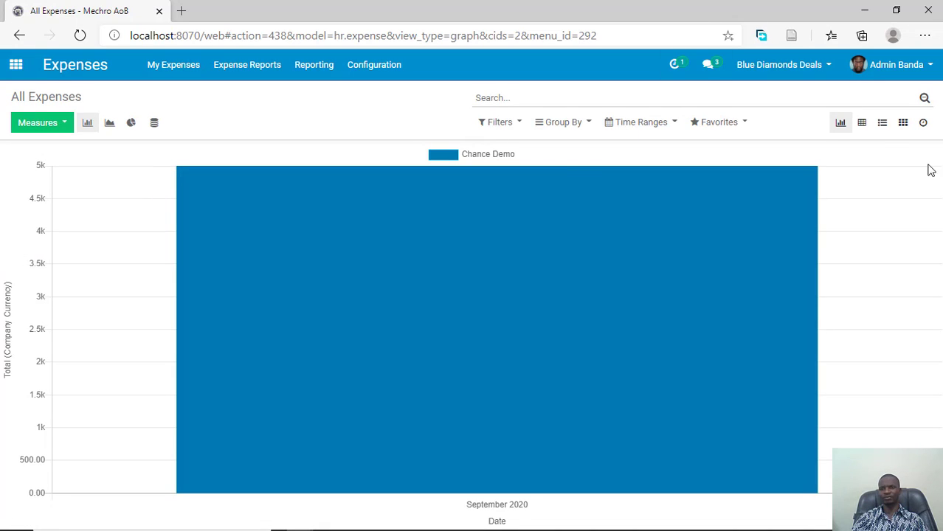
Step: Show the expense analysis as a pivot table and export it to a spreadsheet
left_click(862, 123)
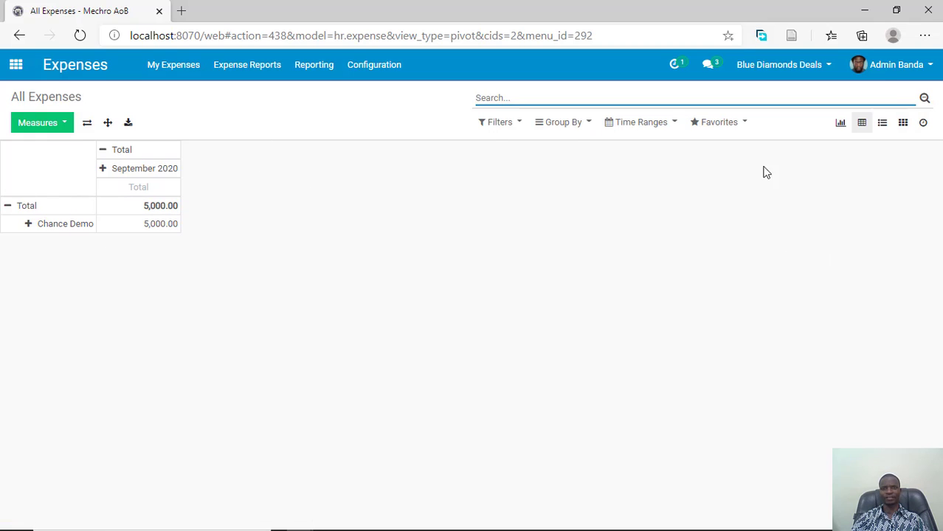
left_click(130, 124)
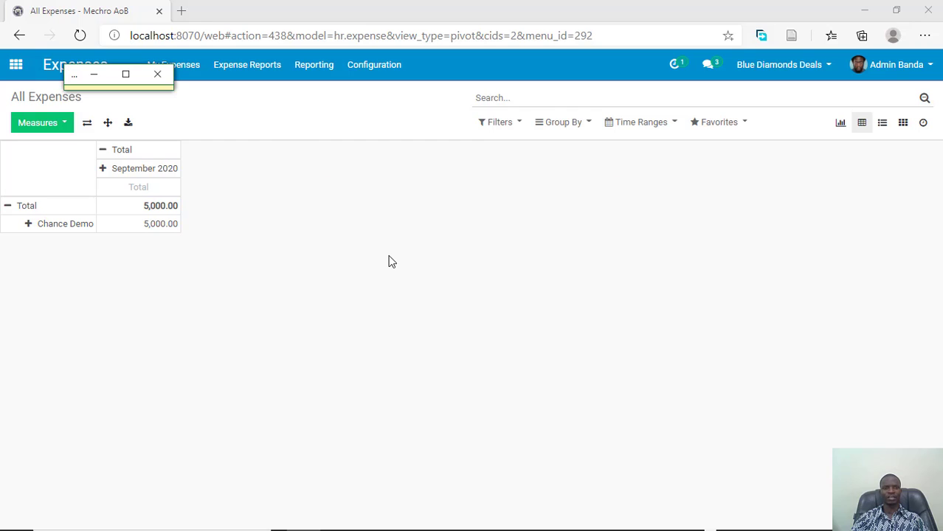
Step: Enlarge the exported table.xls in Excel, widen columns A and B to read the entries, and close the file
left_click(122, 74)
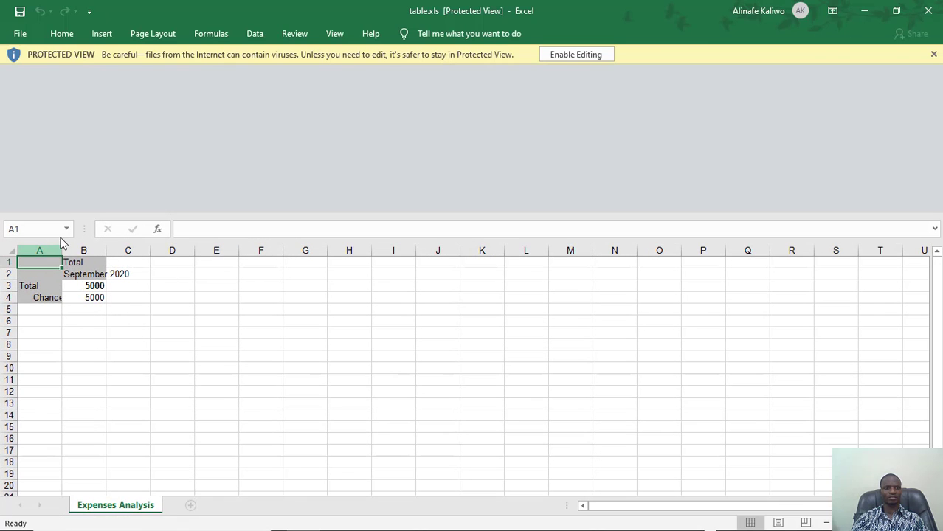
left_click_drag(62, 249, 280, 244)
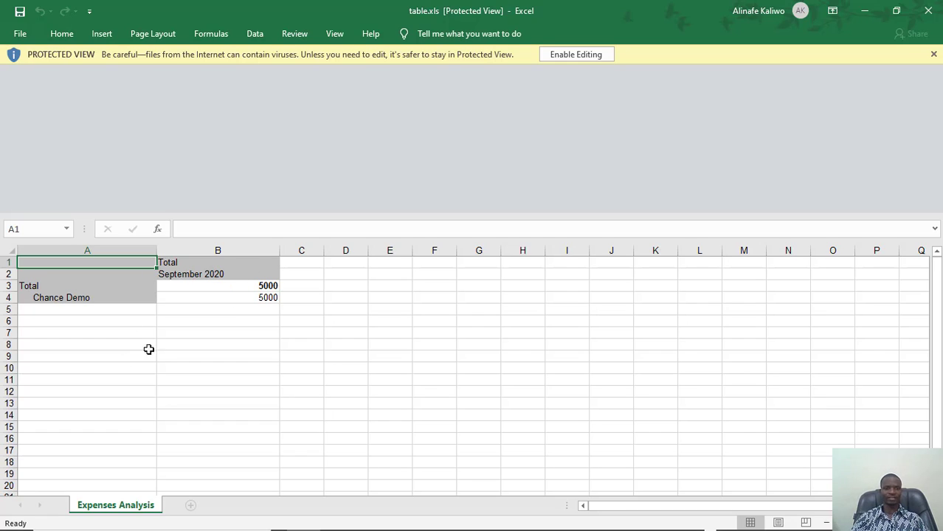
left_click(928, 10)
Step: Check the time range options available for the expense pivot table, and close them without applying a range
left_click(639, 122)
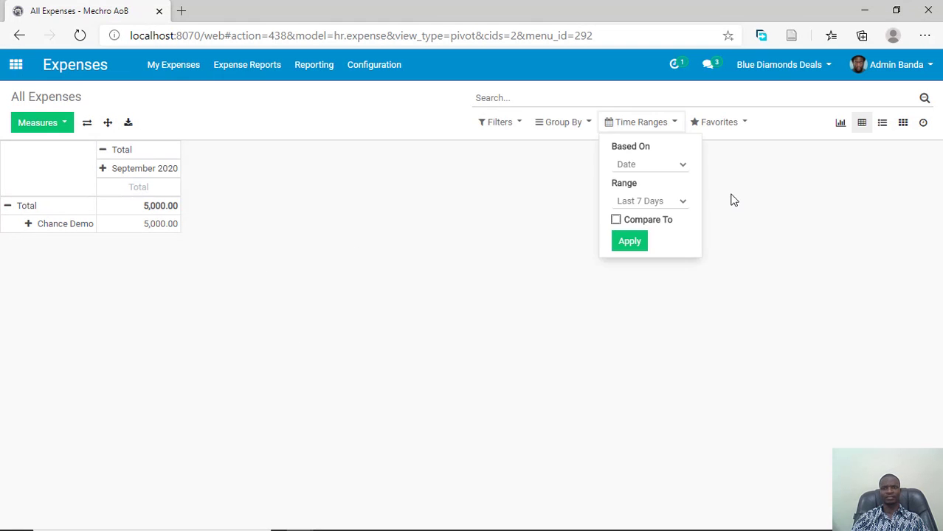
left_click(673, 122)
left_click(660, 123)
left_click(558, 177)
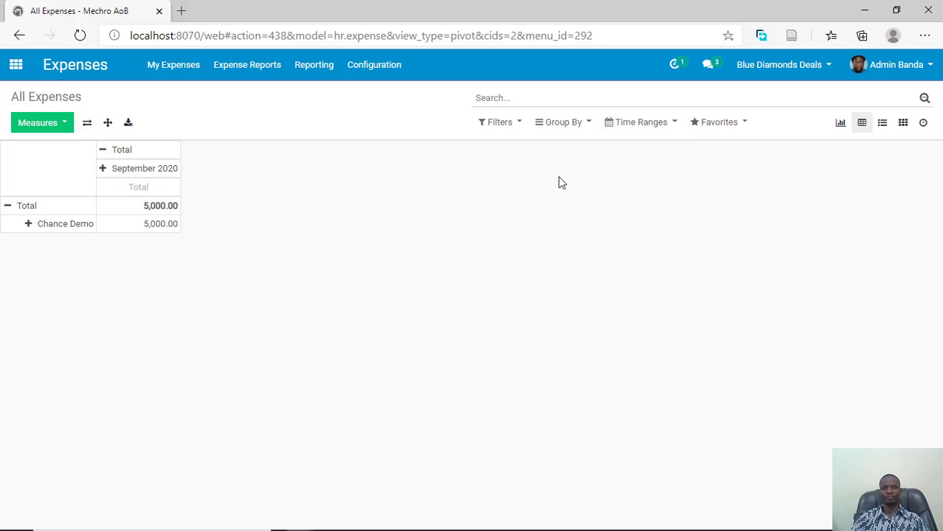